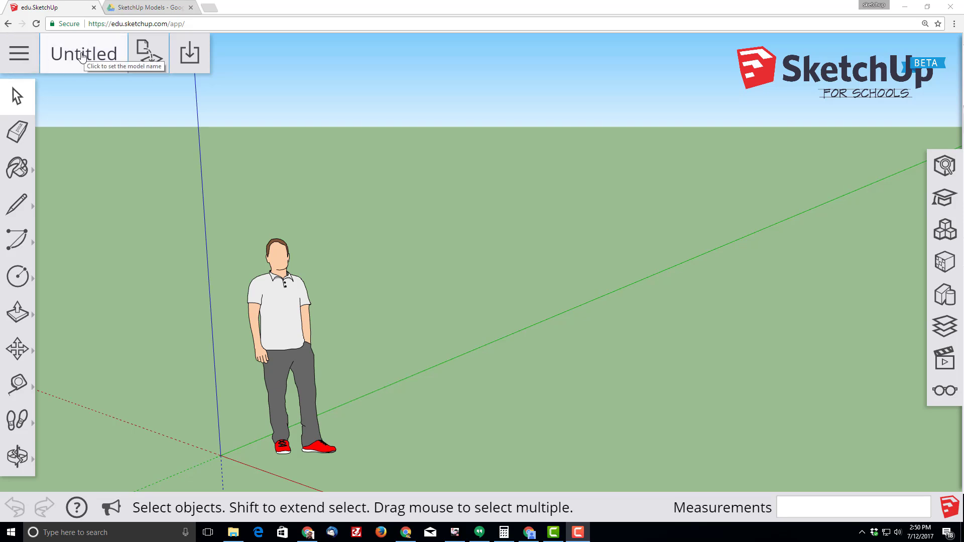
- Rename the untitled model to 'sandbox' and save it in the SketchUp Models folder
click(82, 54)
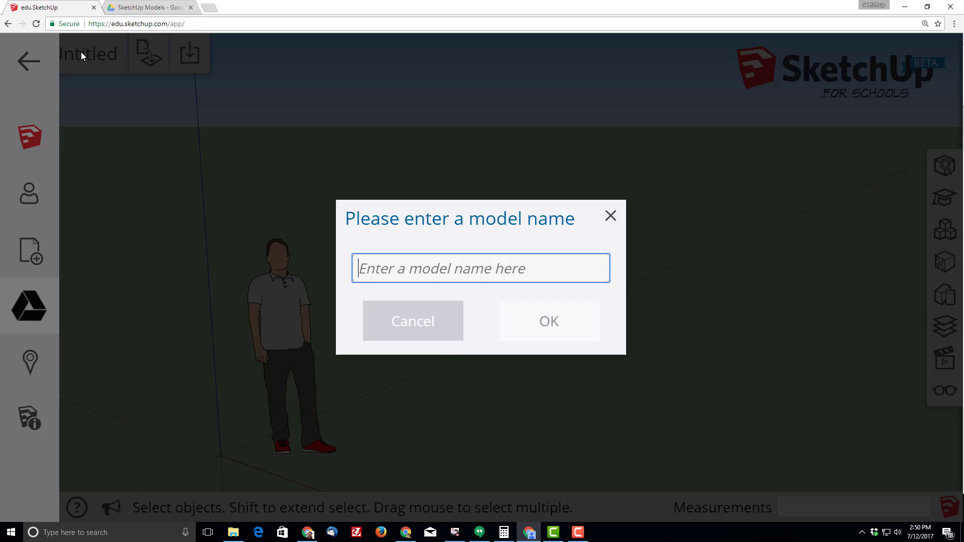
text(sandbox)
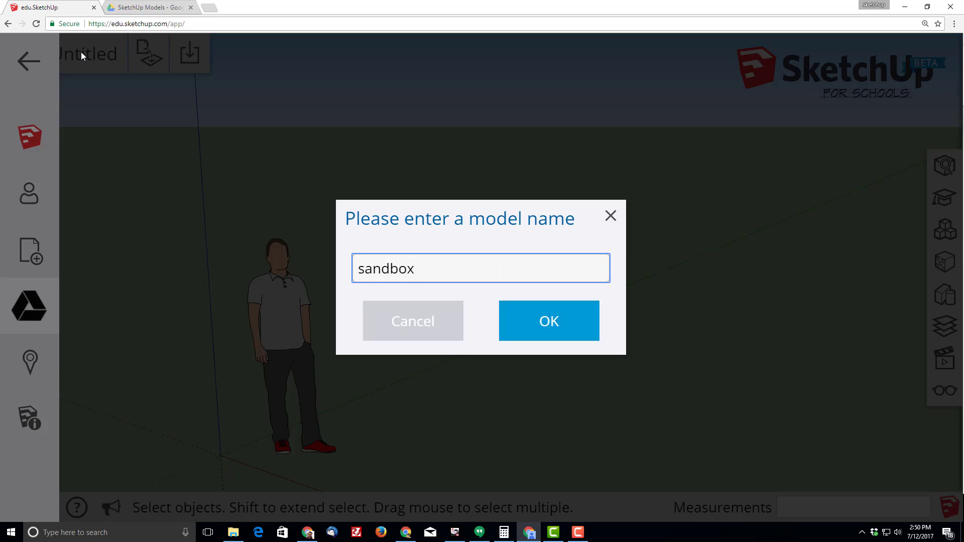
key(Return)
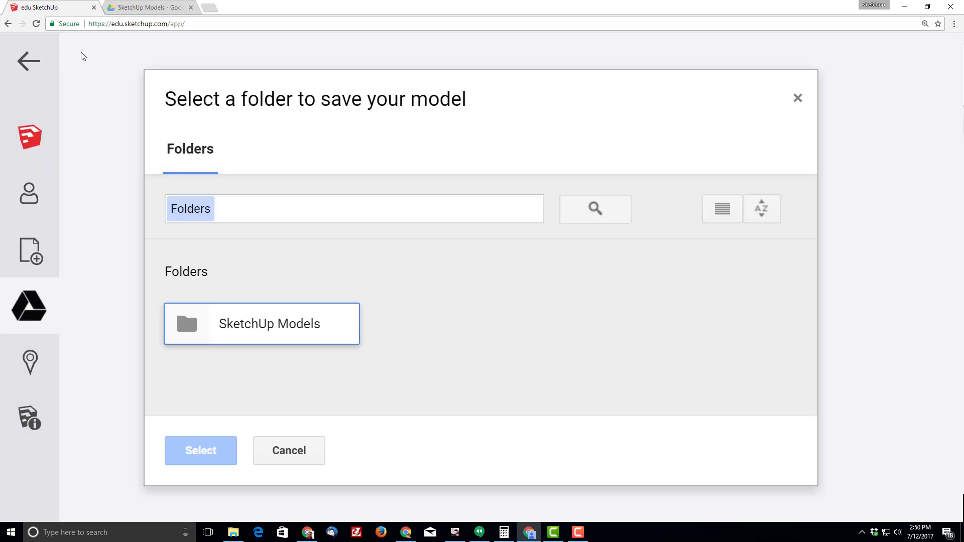
click(253, 325)
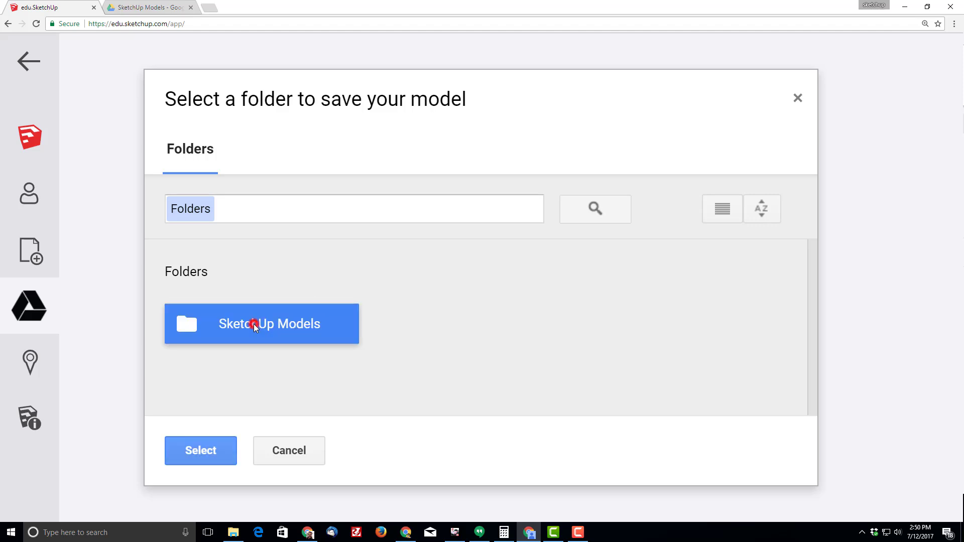
click(207, 453)
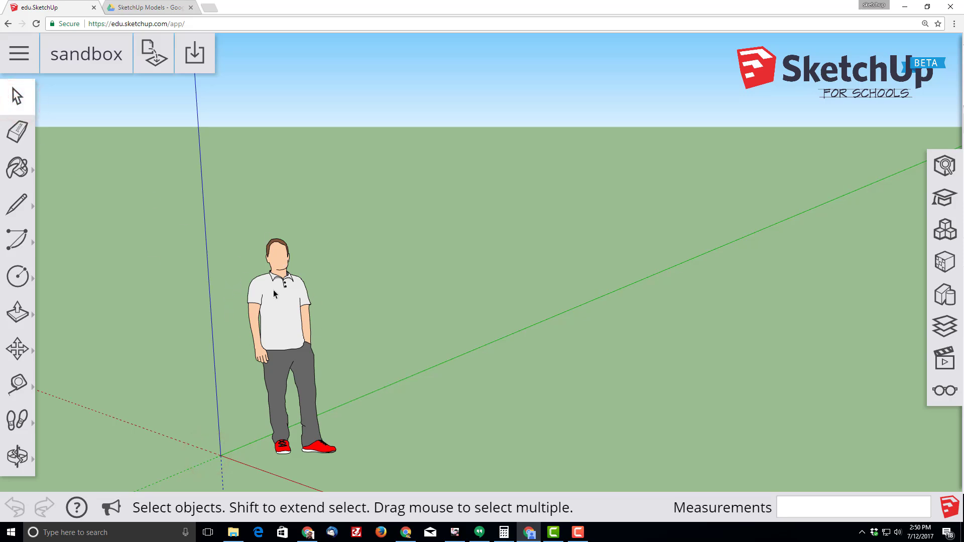
- Delete the default person figure so only the axes remain
click(279, 318)
key(Delete)
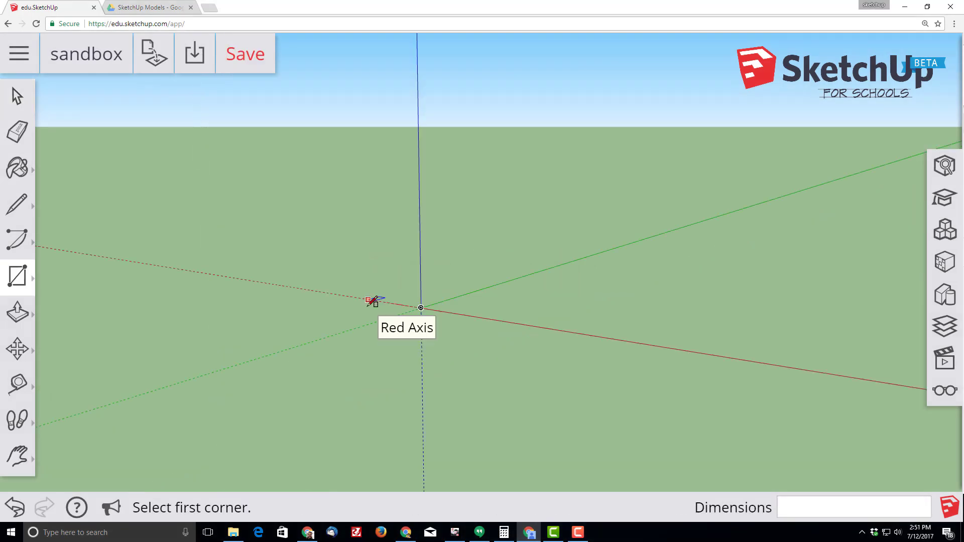
- Draw a 36-radius circle centred on the origin
key(r)
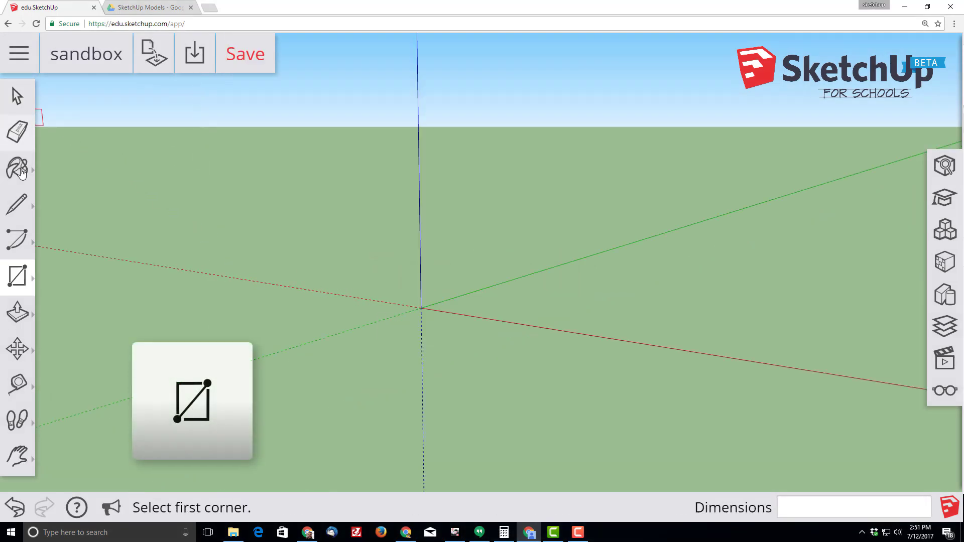
click(18, 278)
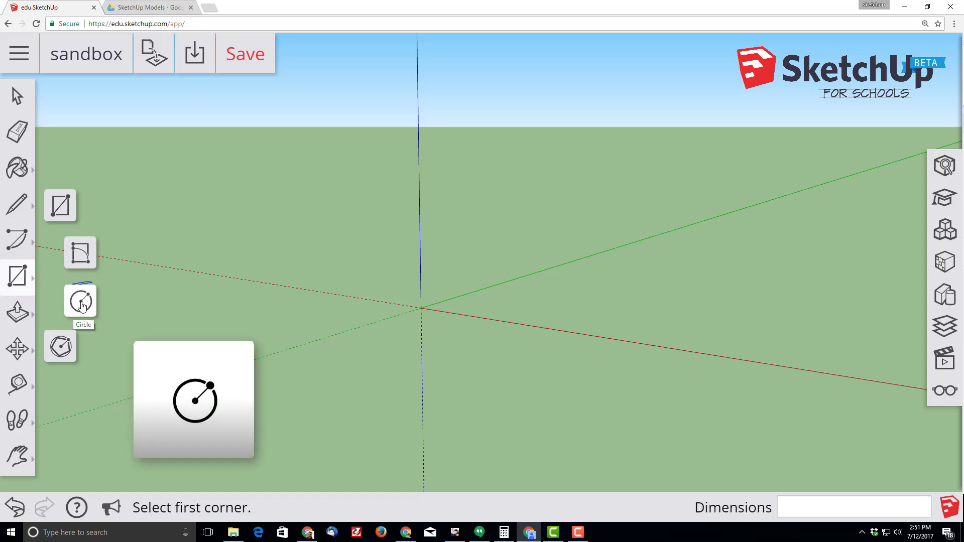
click(81, 303)
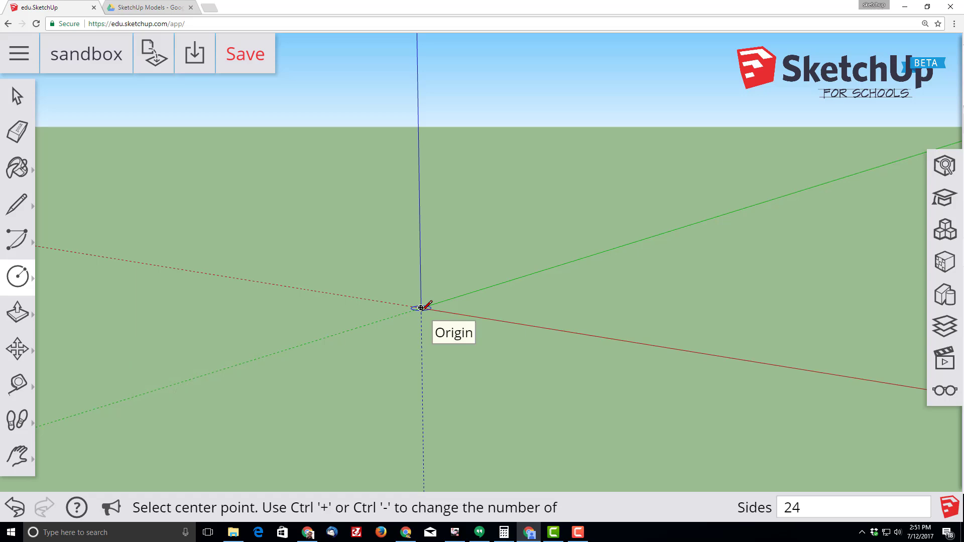
click(421, 307)
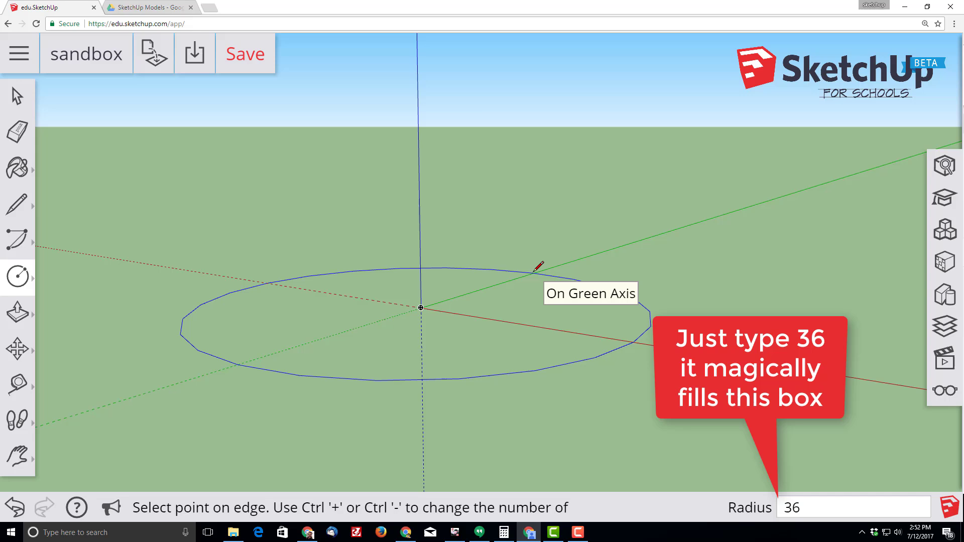
key(Return)
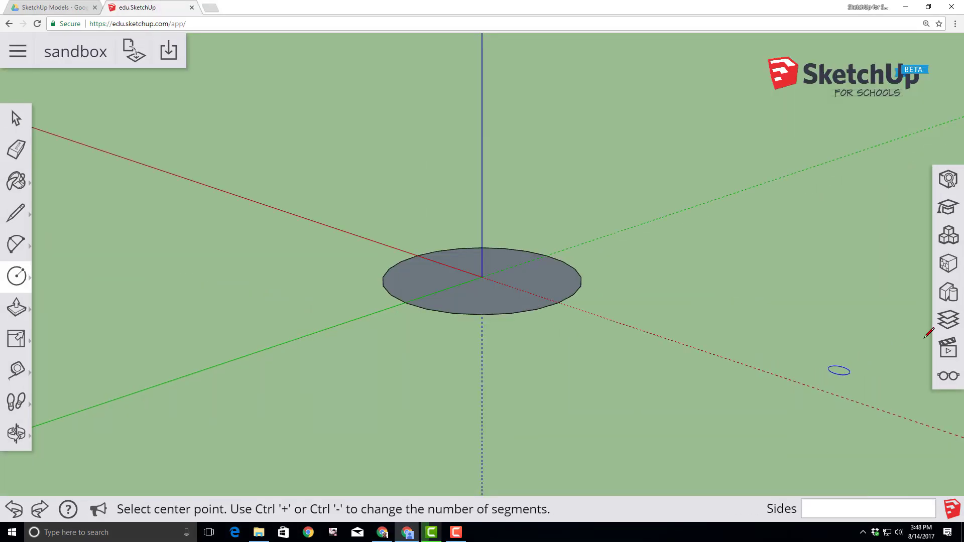
- Switch to Top view and show the Circle Tool guide in the Instructor panel
click(948, 350)
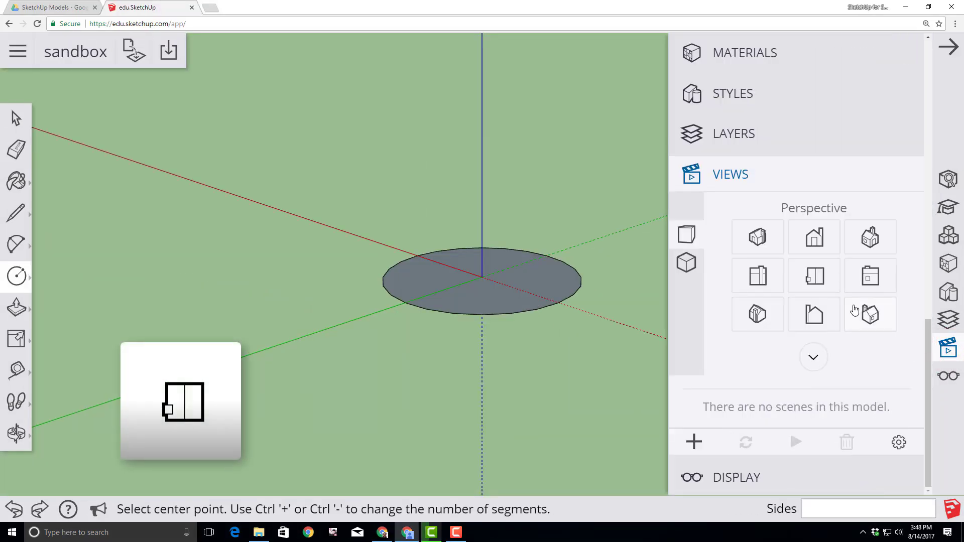
click(820, 280)
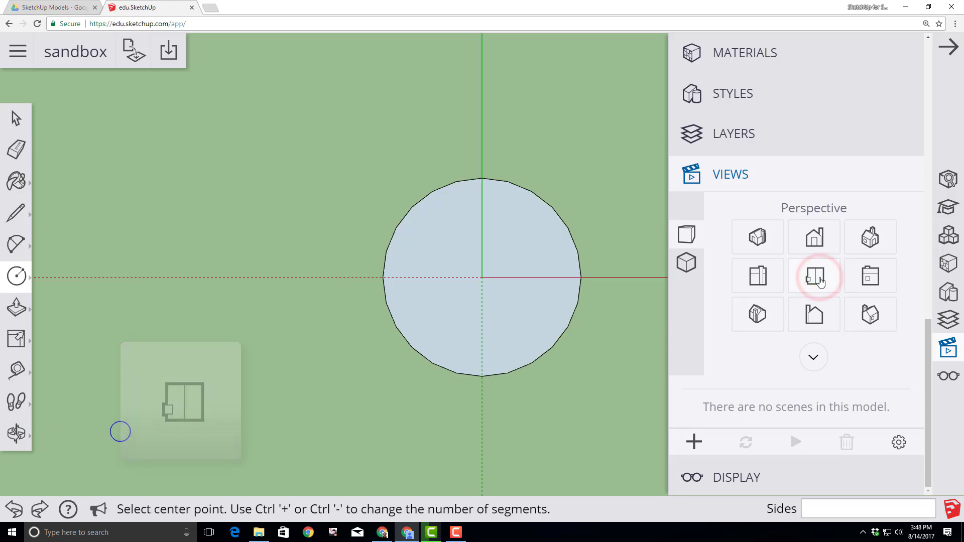
click(949, 208)
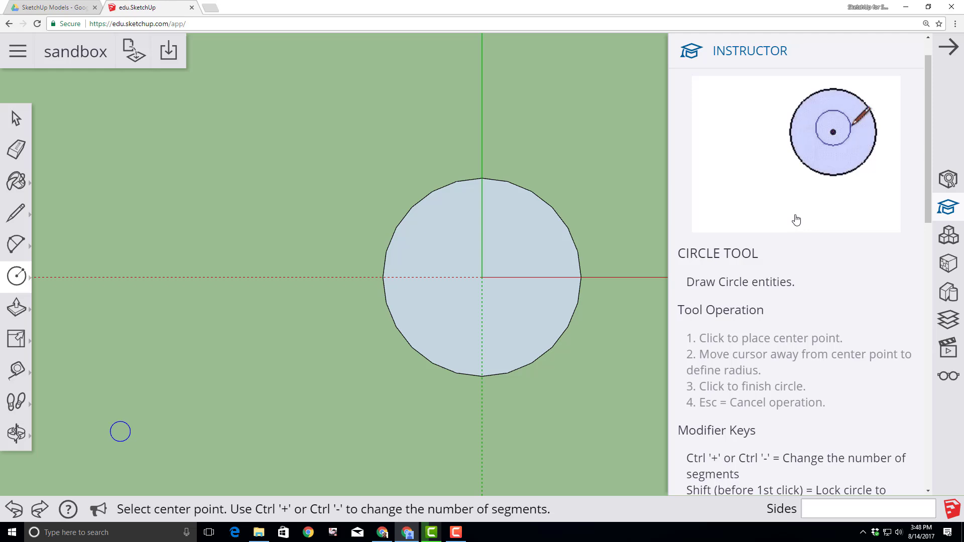
- Draw small circles on the big circle's top, right, bottom and left points, plus a larger upper-left circle
click(482, 178)
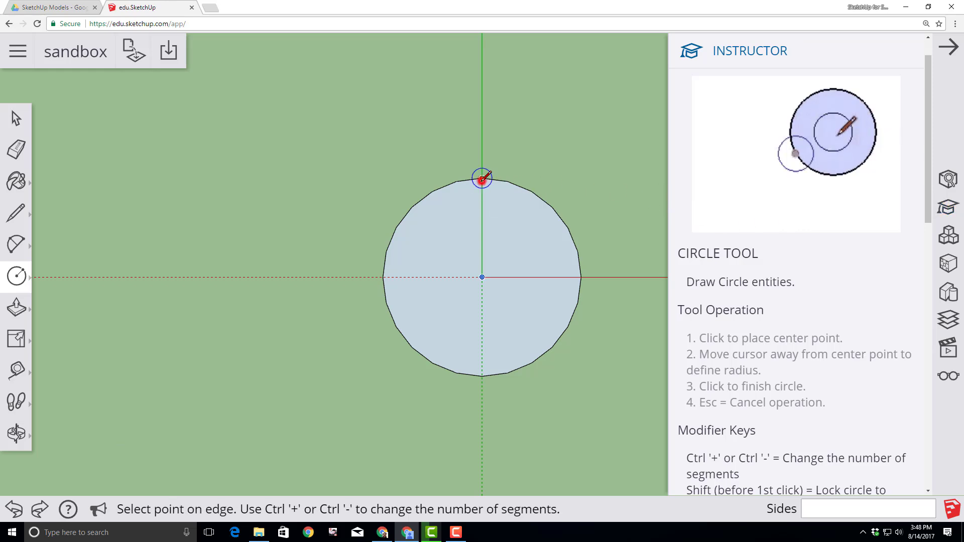
click(508, 181)
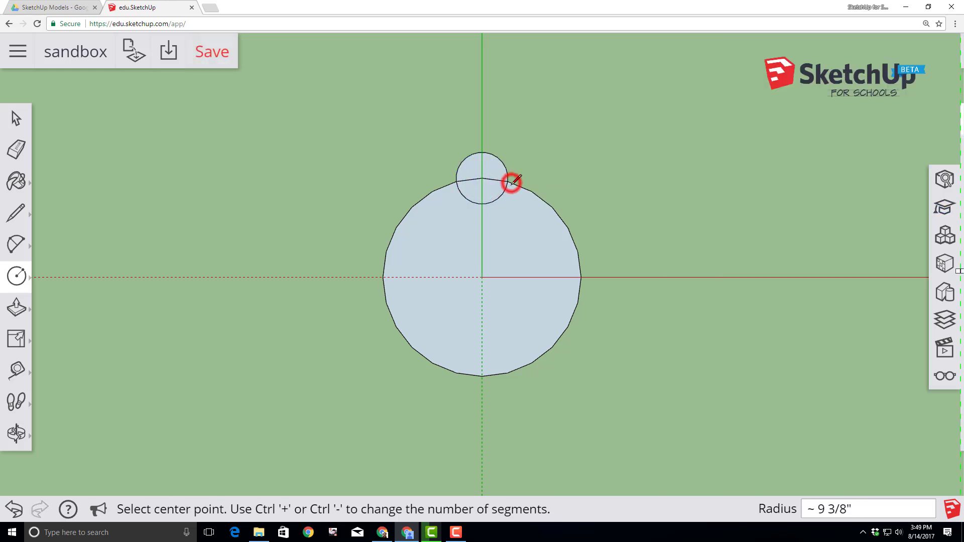
click(581, 277)
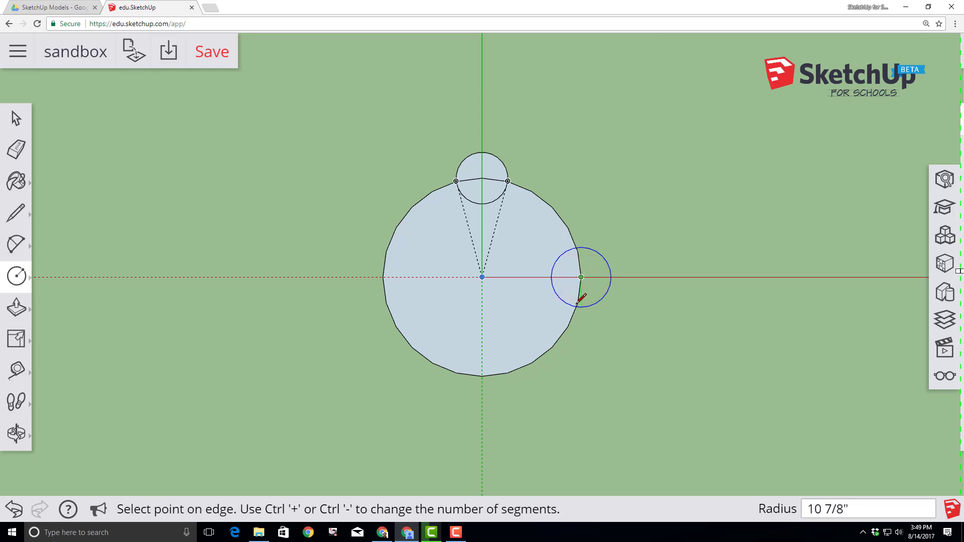
click(577, 301)
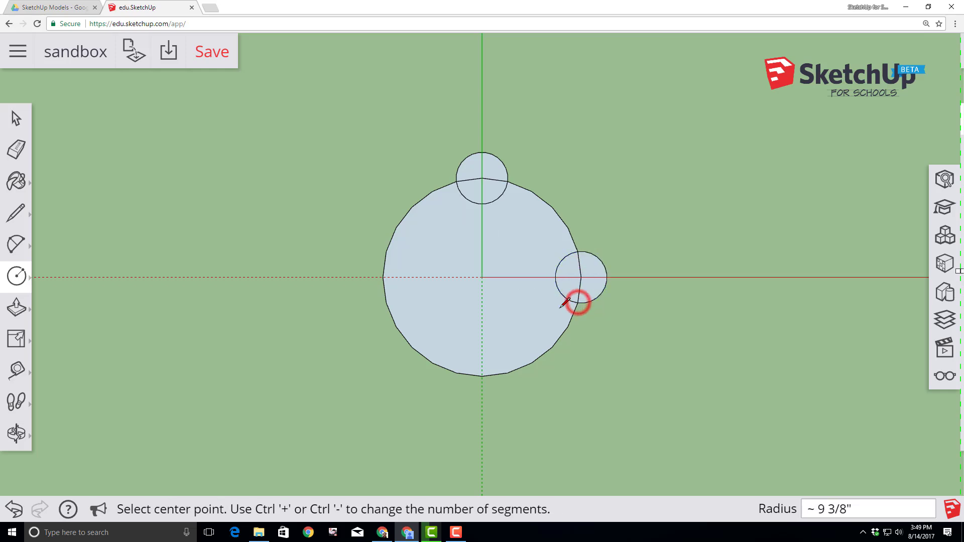
click(482, 376)
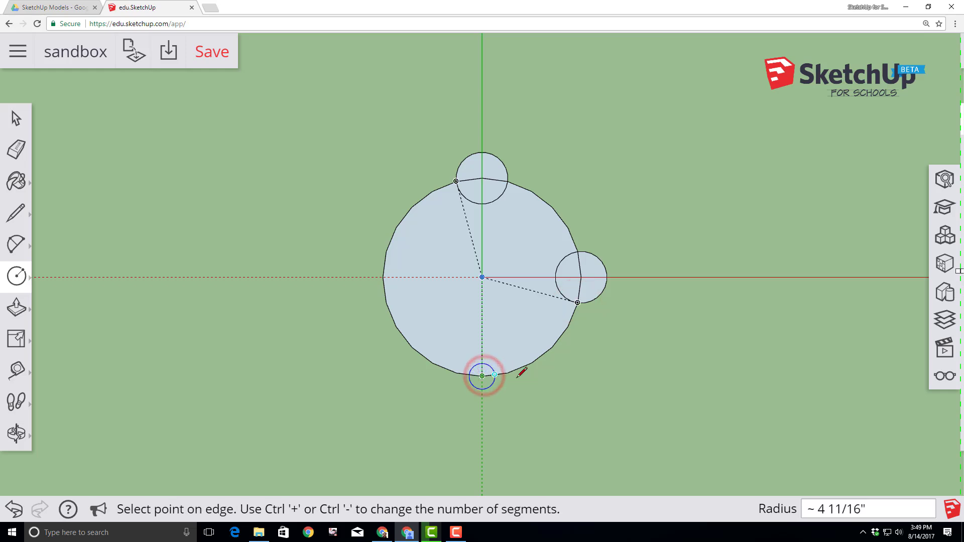
click(507, 373)
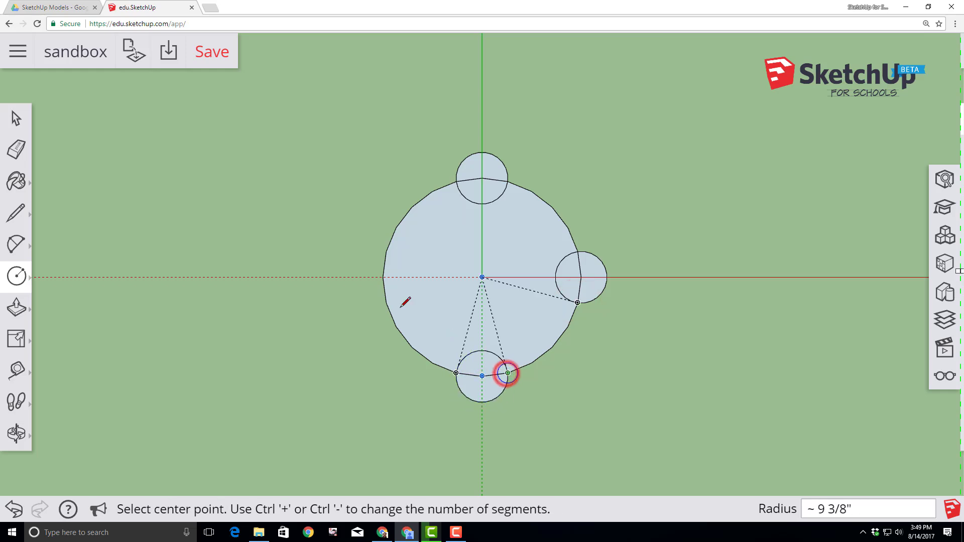
click(382, 277)
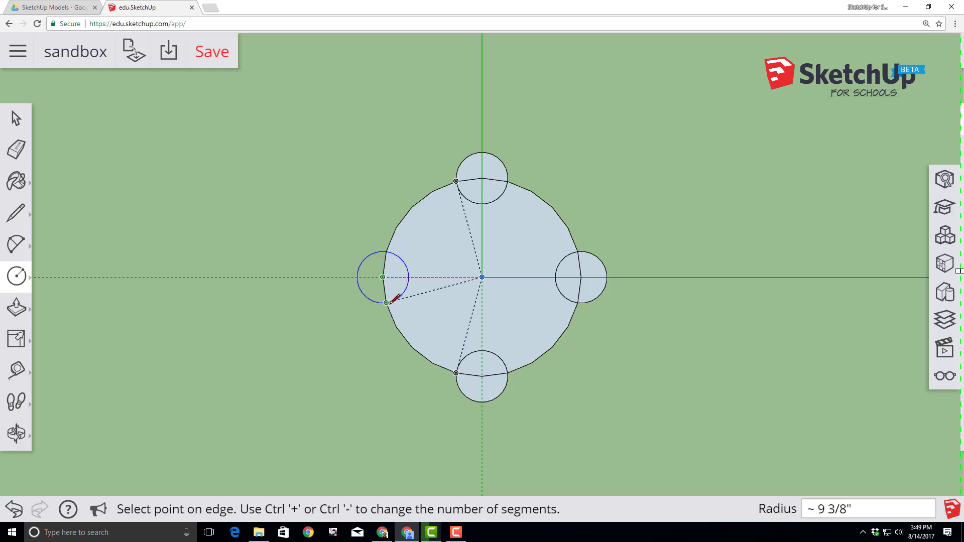
click(387, 303)
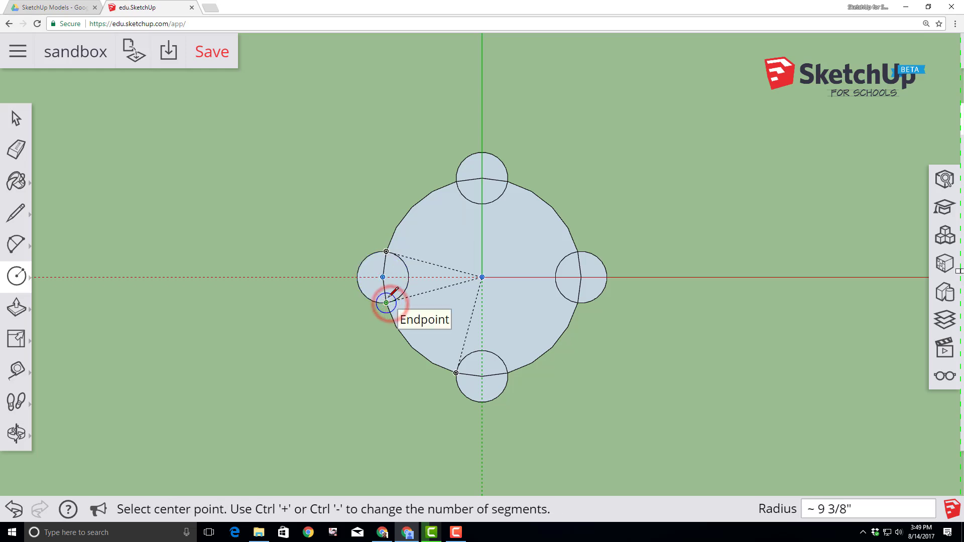
click(412, 206)
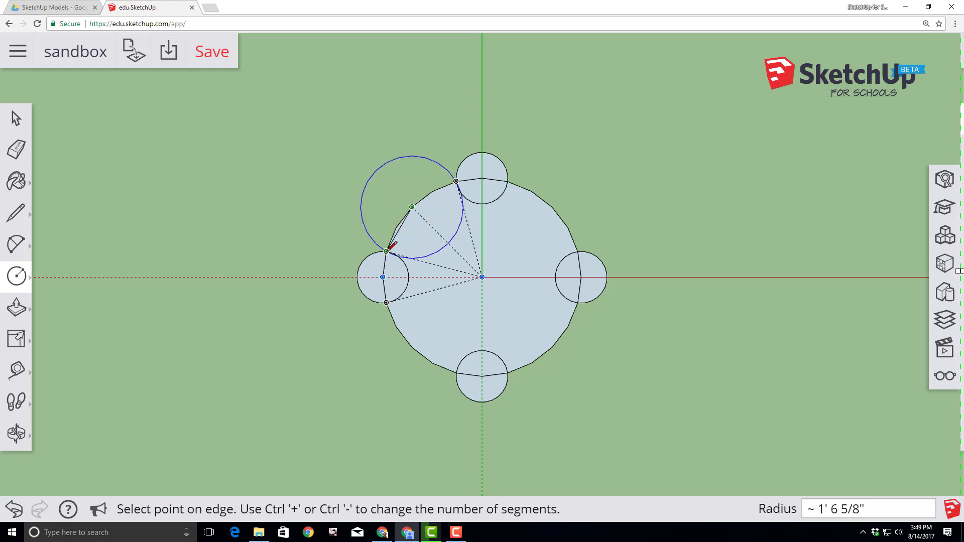
click(392, 246)
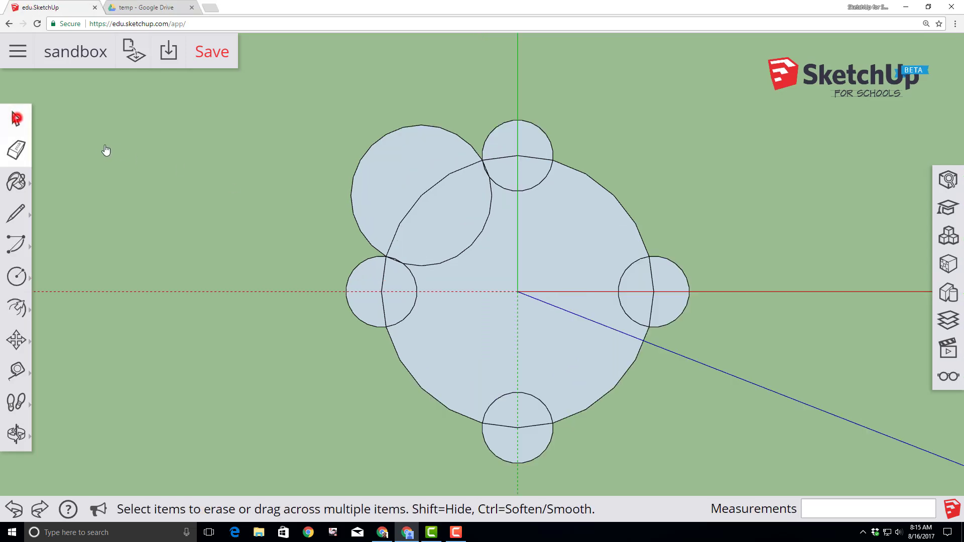
- Save the model with its body circle and five overlapping circles
key(space)
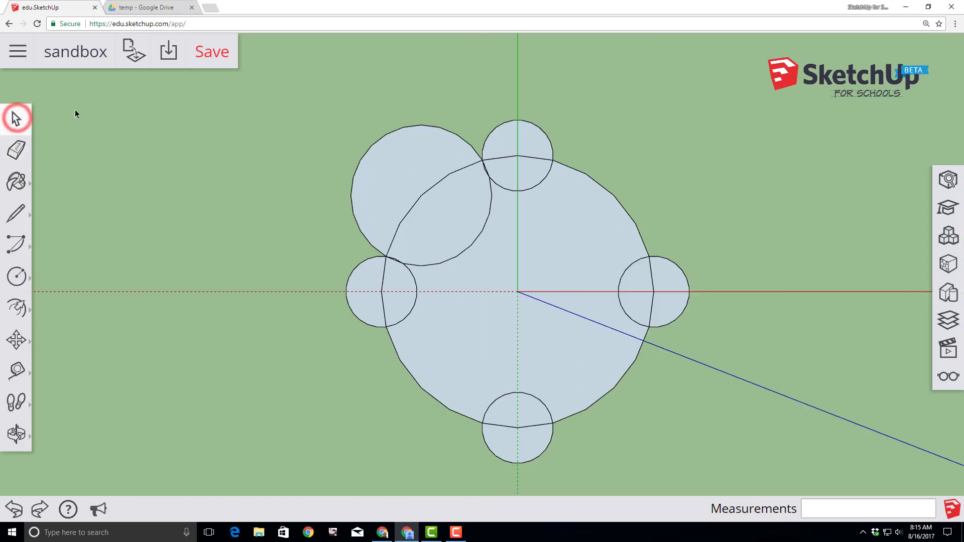
click(215, 60)
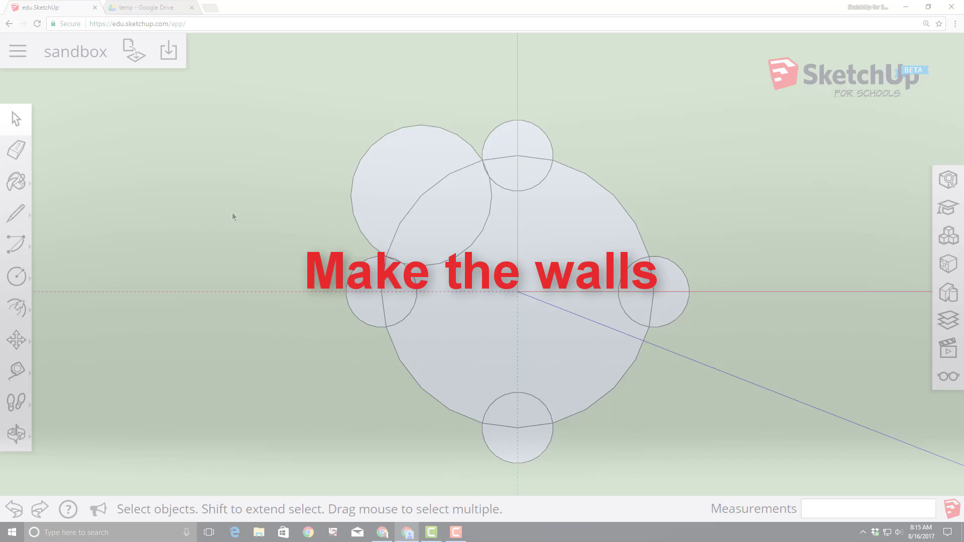
click(16, 151)
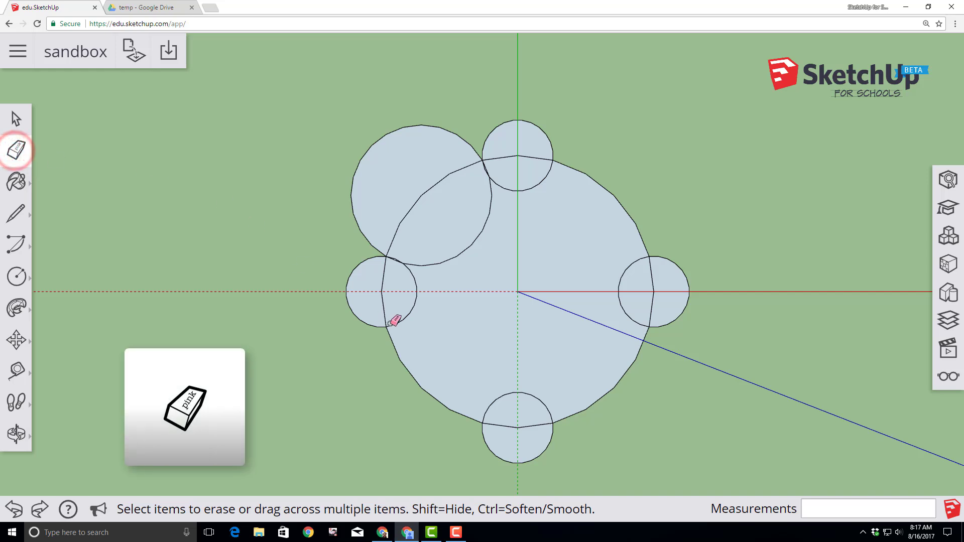
- Erase the inner arcs of the left, top, right and bottom leg circles
click(417, 290)
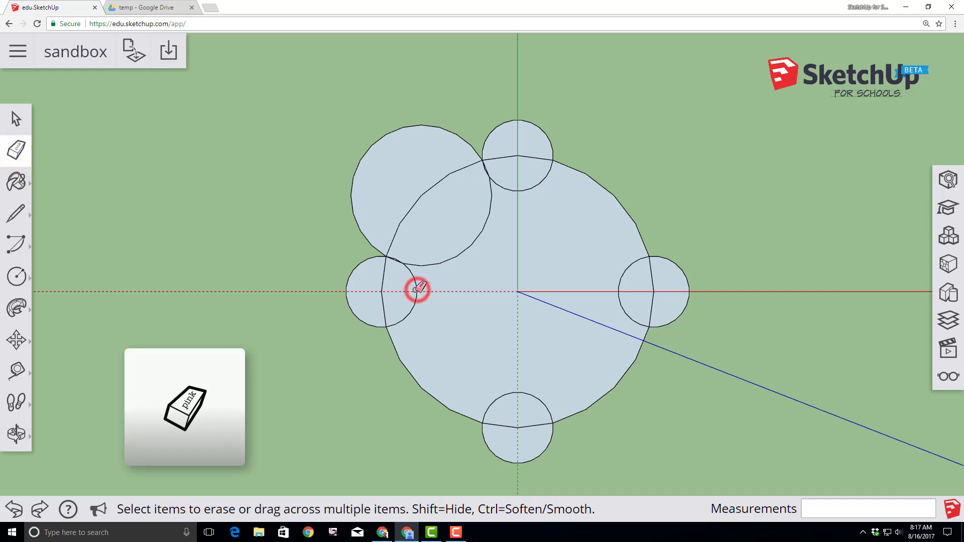
click(524, 189)
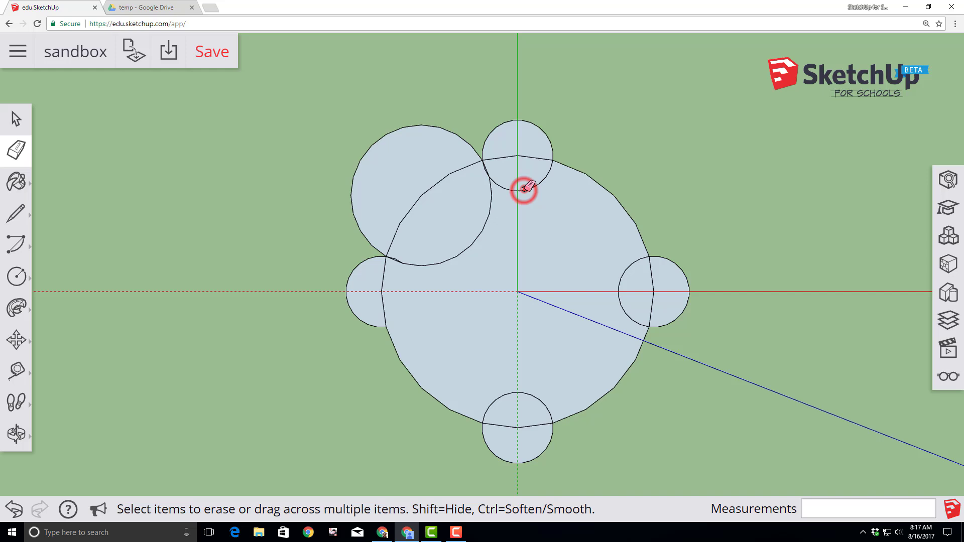
click(620, 298)
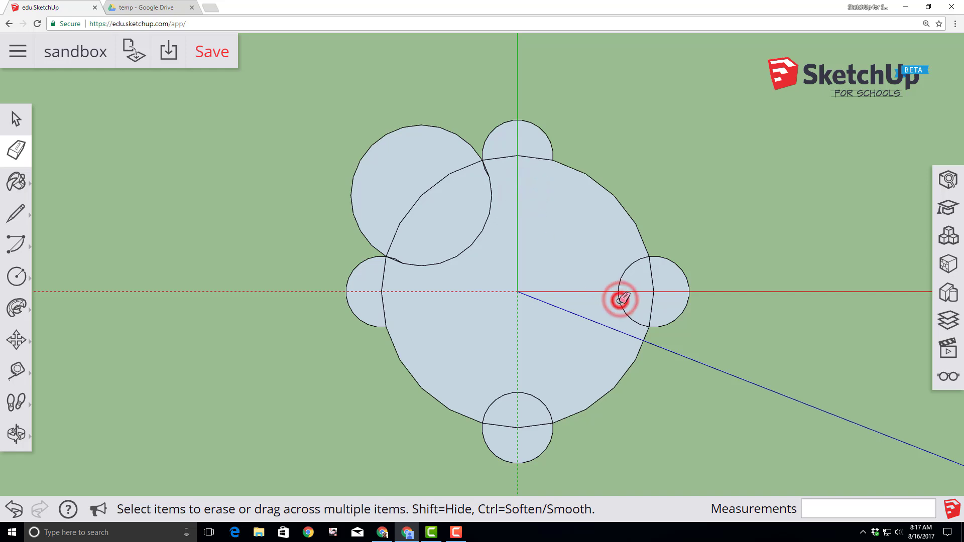
click(530, 395)
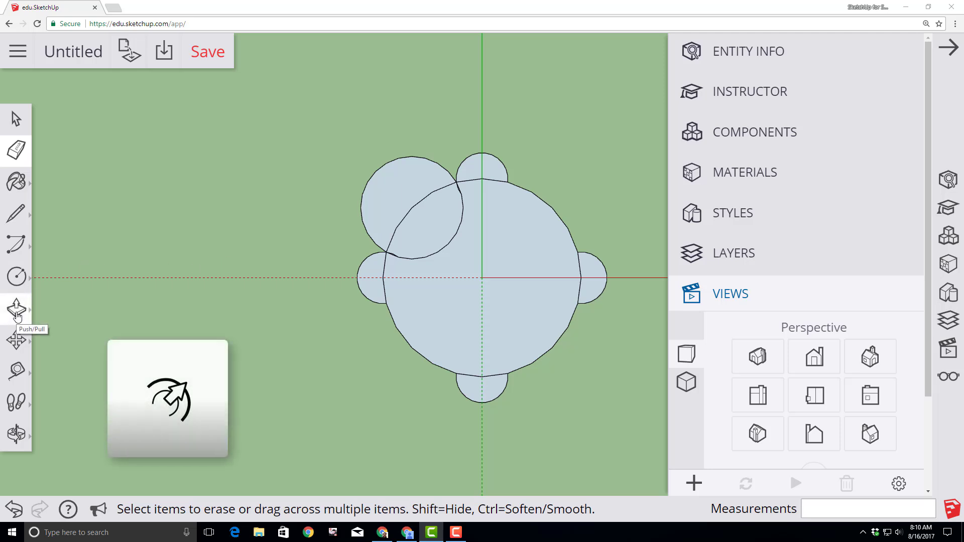
- Offset the turtle body face's outline 6 inward to form the wall rim
click(16, 311)
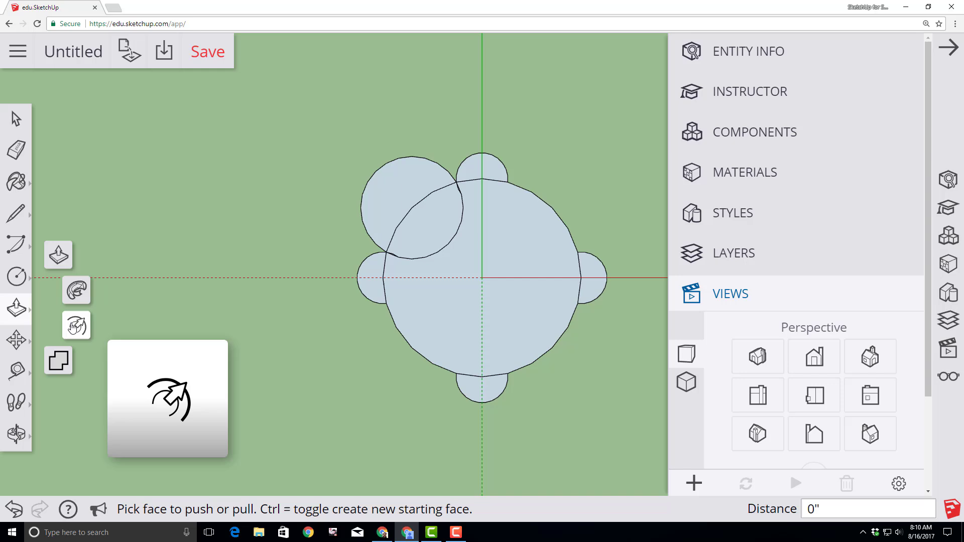
click(76, 326)
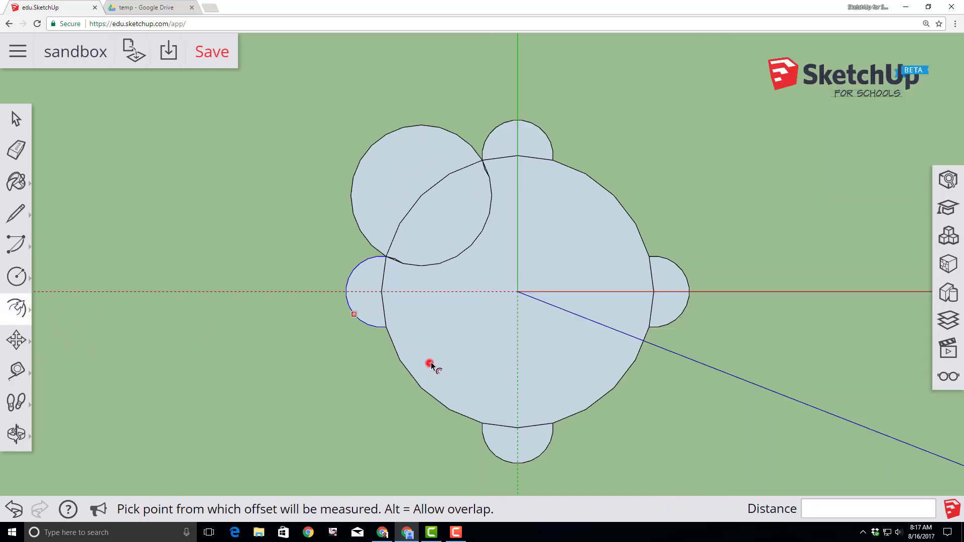
click(429, 366)
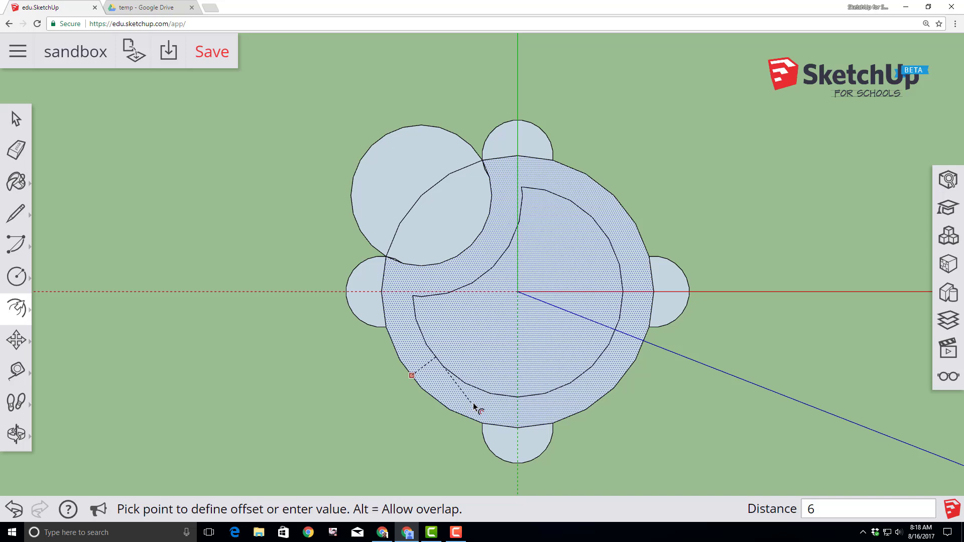
key(Return)
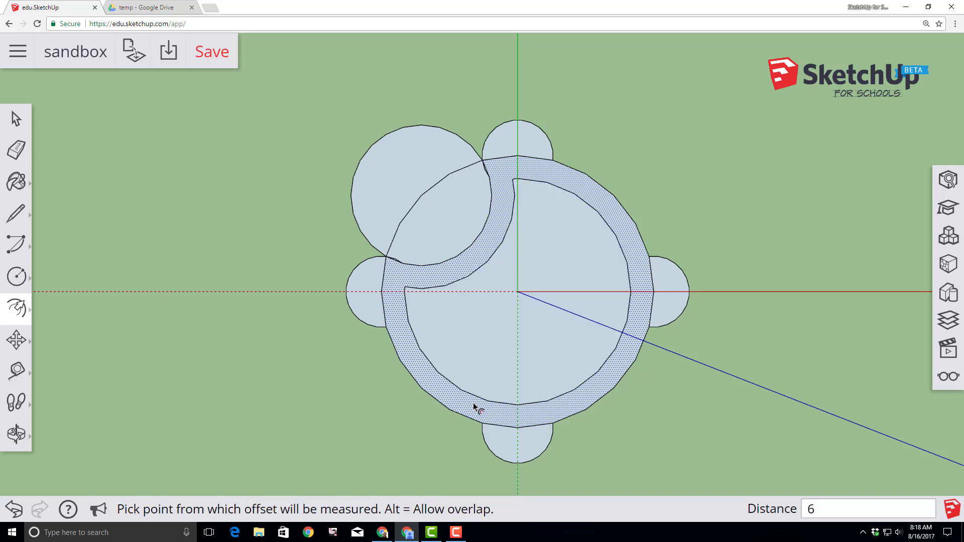
key(Escape)
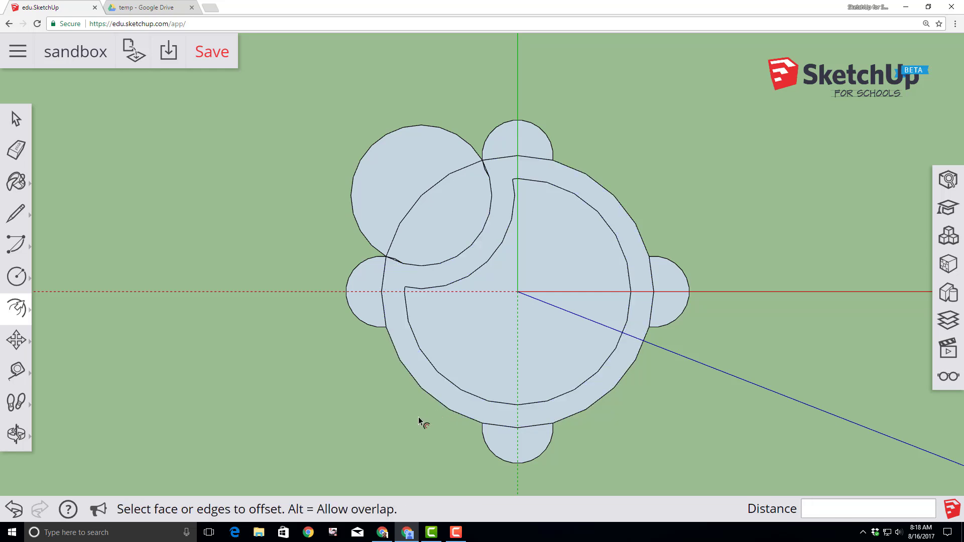
- Erase the offset edges crossing the left, top, right and bottom leg circles
click(8, 156)
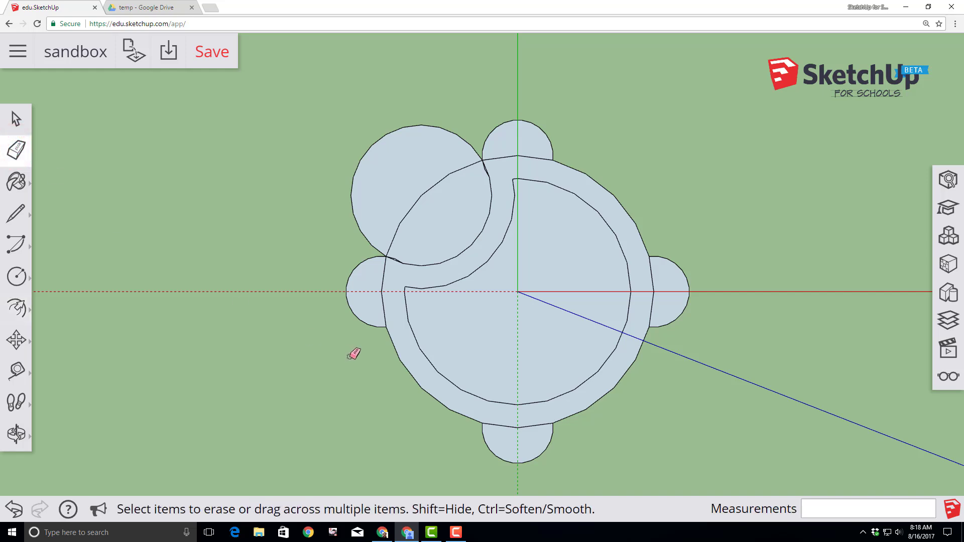
click(383, 306)
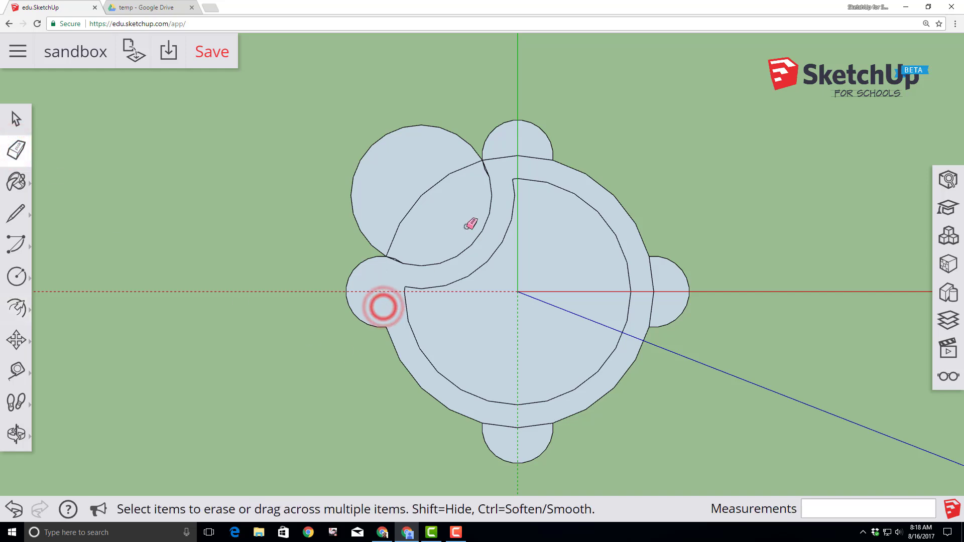
click(526, 154)
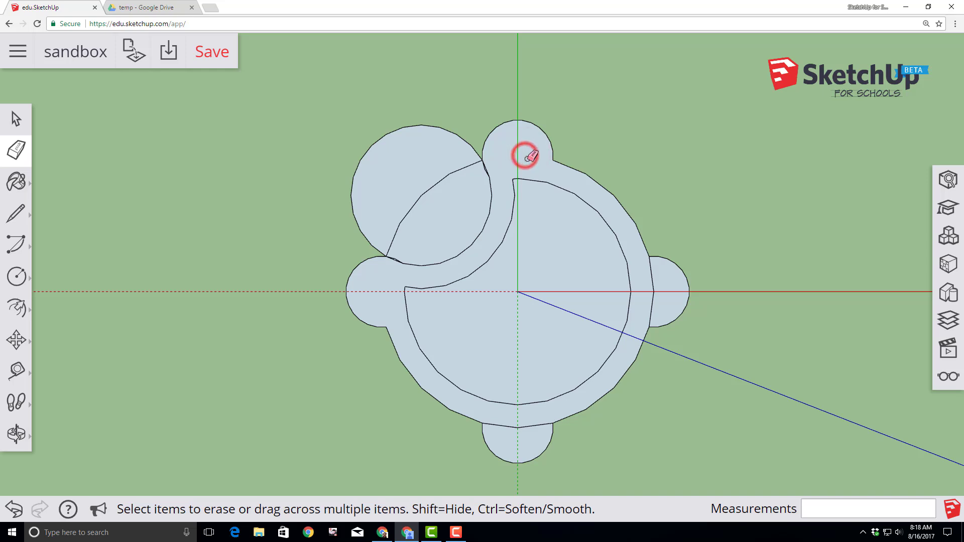
click(653, 307)
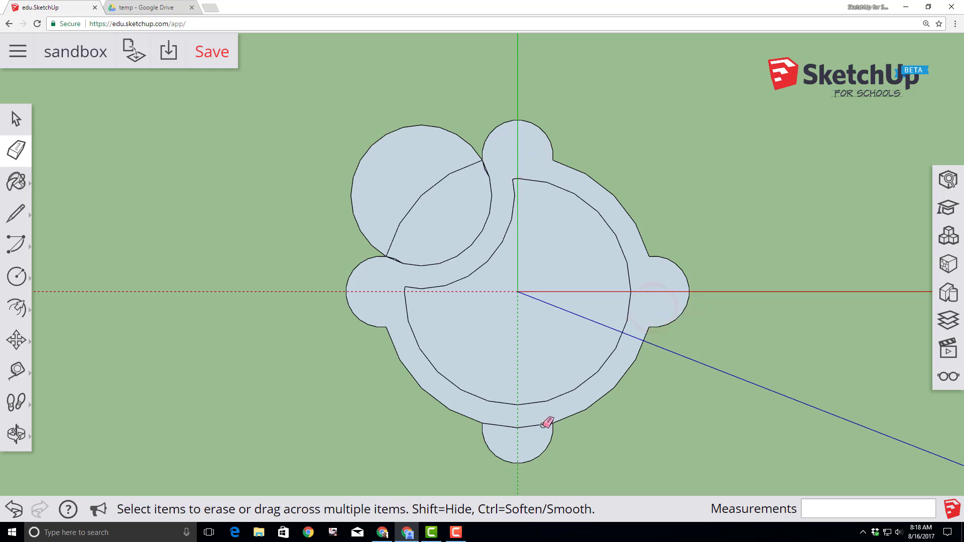
click(543, 426)
- Zoom in and erase the stray edges crossing the upper-left head circle
scroll(393, 261, up, 3)
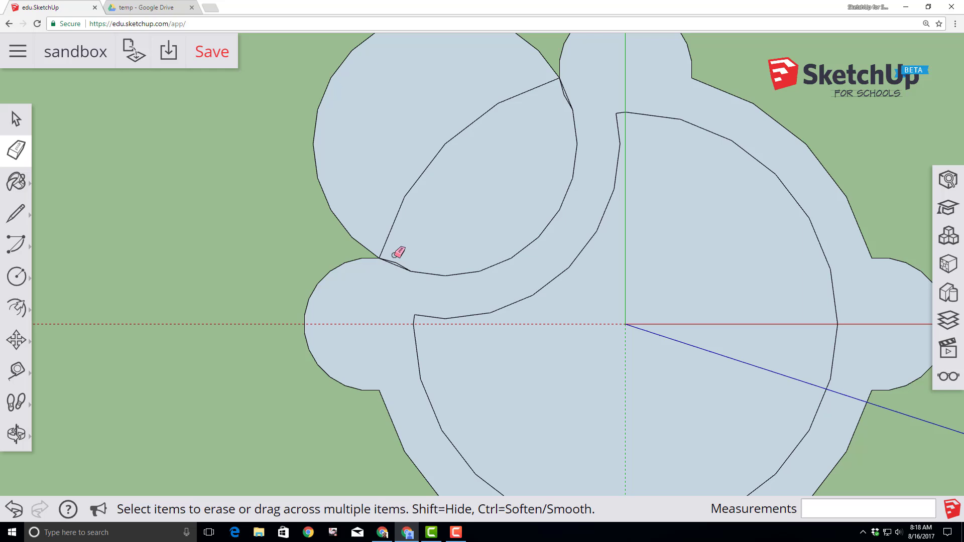
click(392, 222)
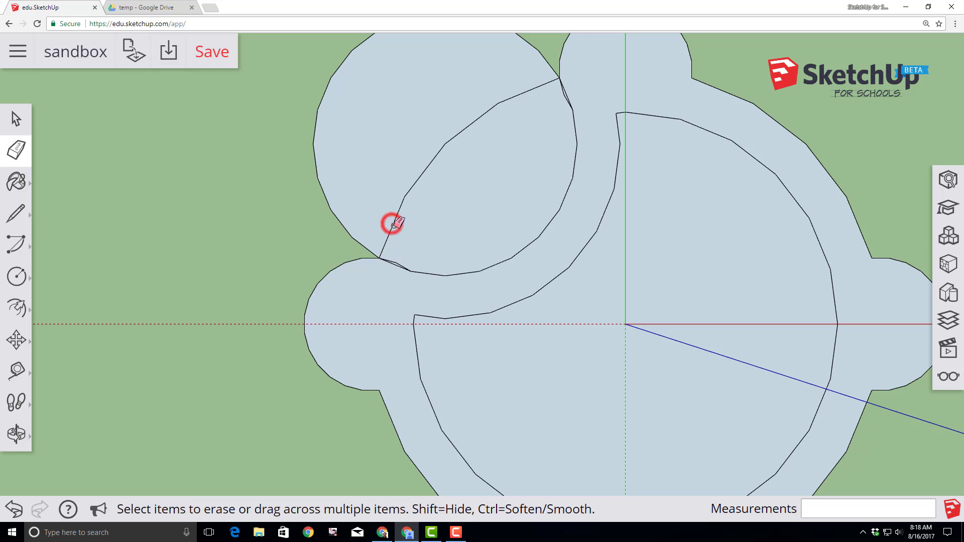
click(392, 226)
click(395, 262)
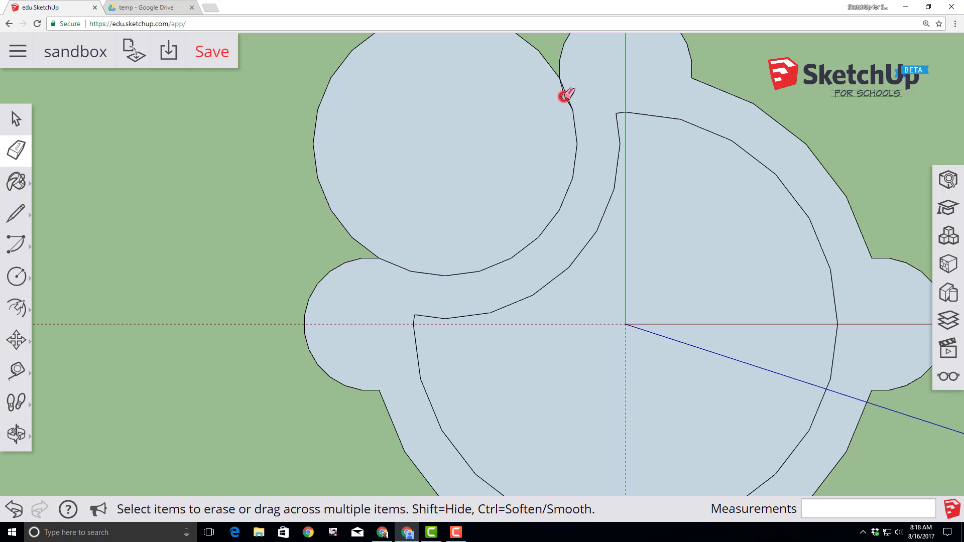
click(16, 433)
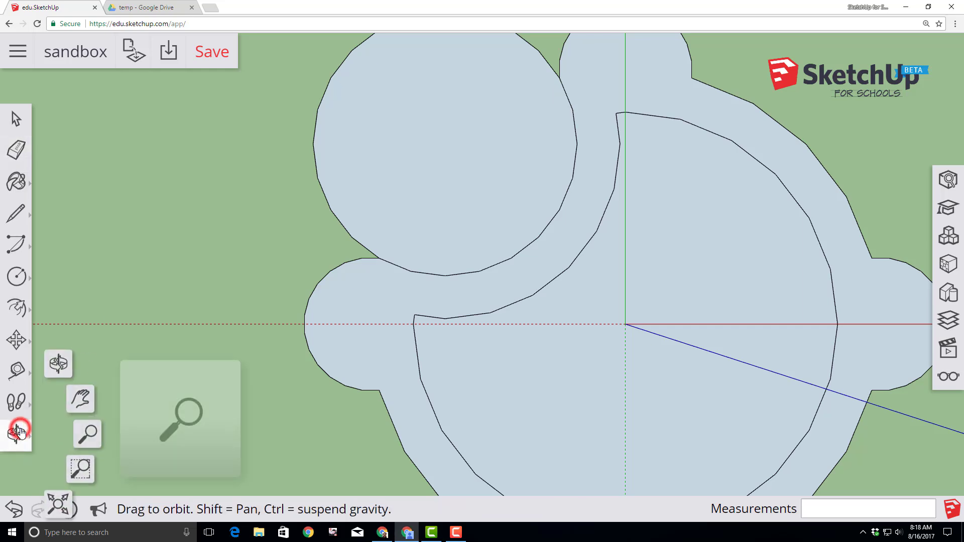
- Zoom out to show the whole turtle outline and save the model
click(90, 435)
drag(253, 243, 240, 384)
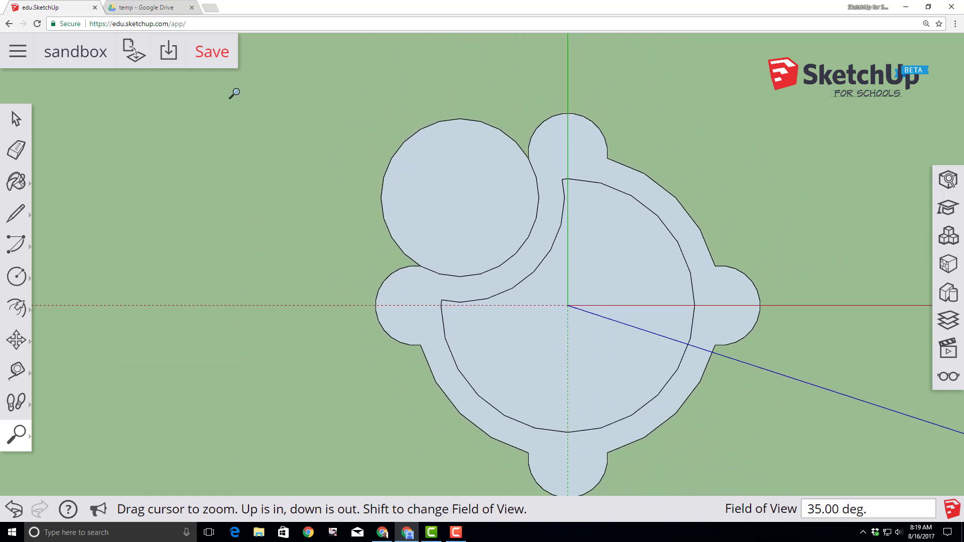
click(217, 54)
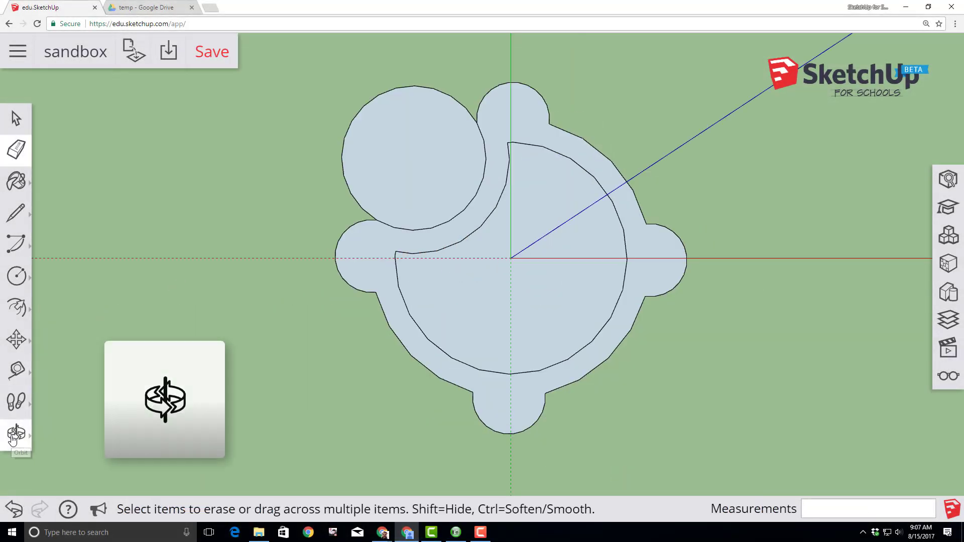
- Tilt the view to a flatter angle and select the turtle's outer rim ring face
click(12, 436)
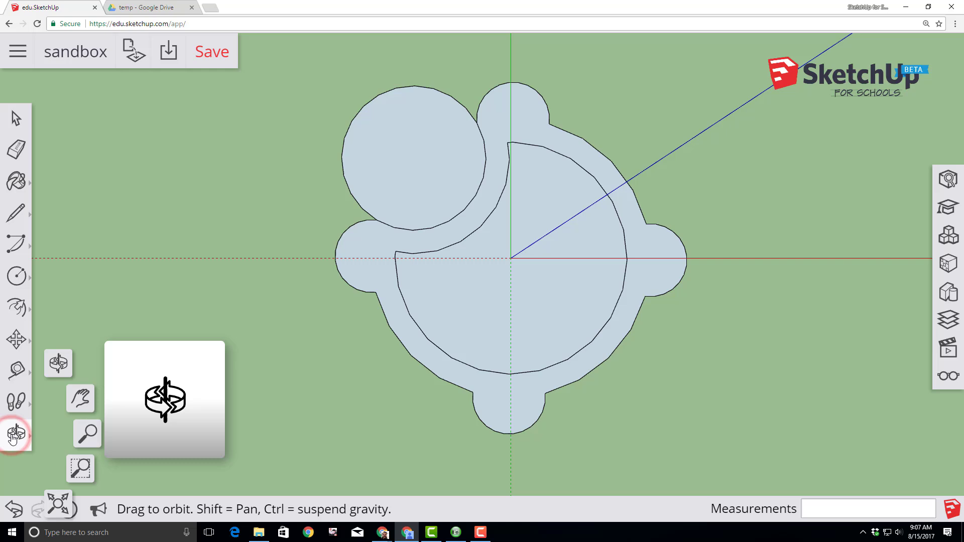
click(60, 372)
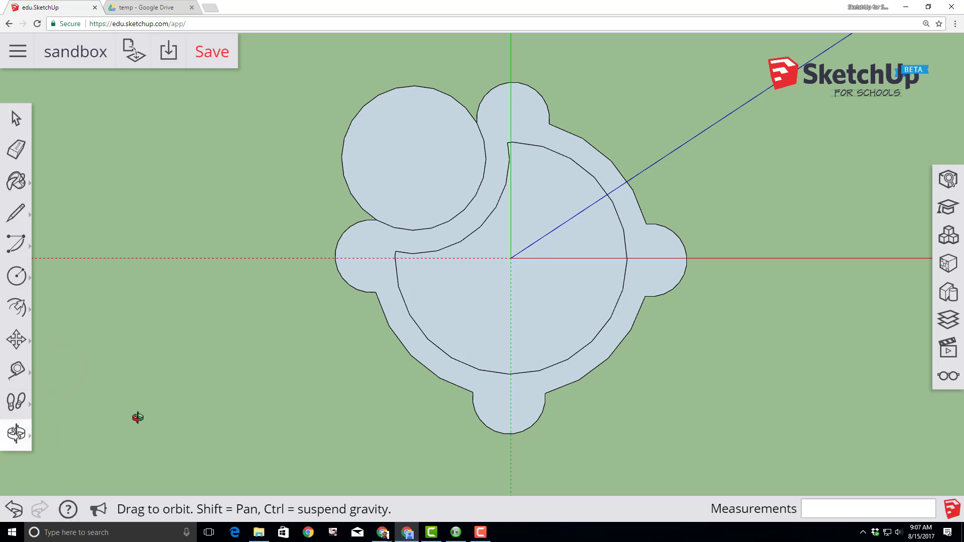
drag(140, 421, 258, 308)
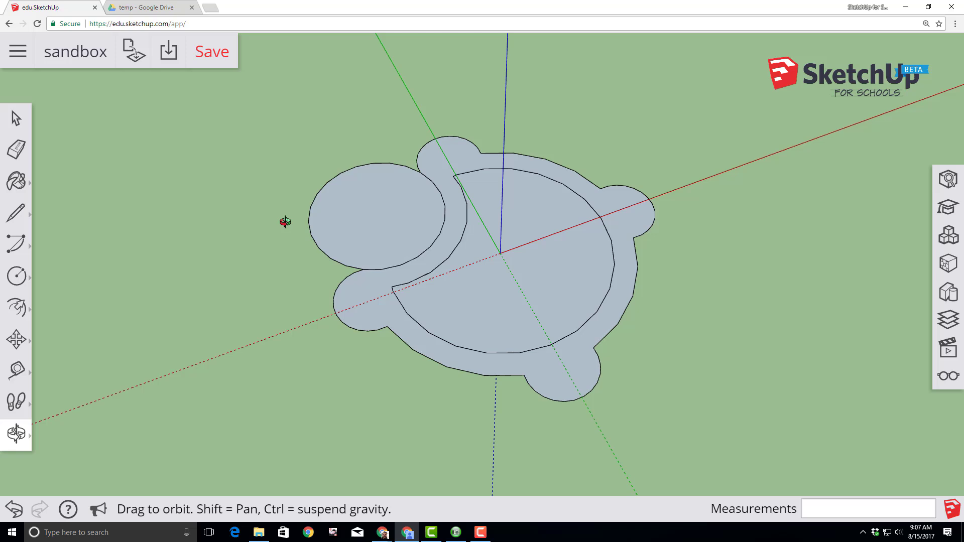
drag(285, 222, 291, 154)
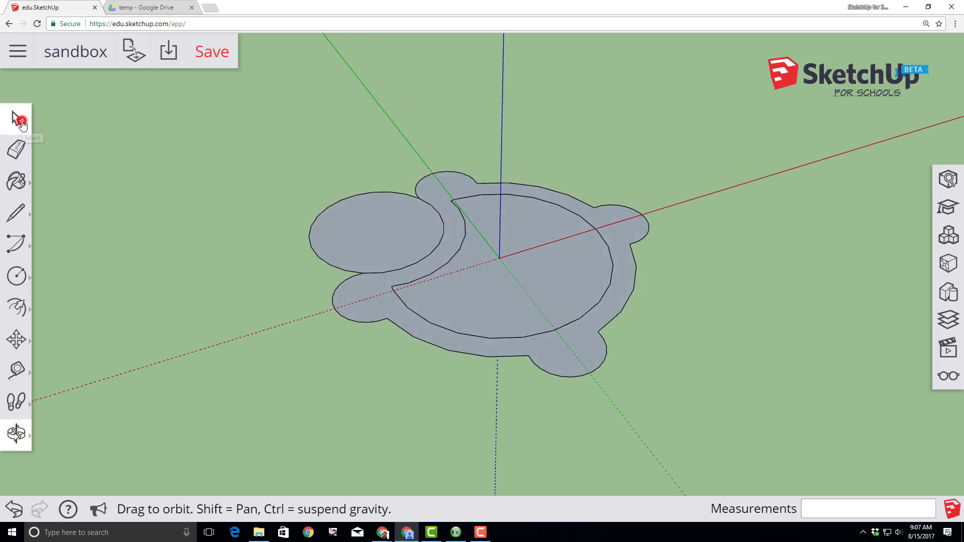
click(19, 121)
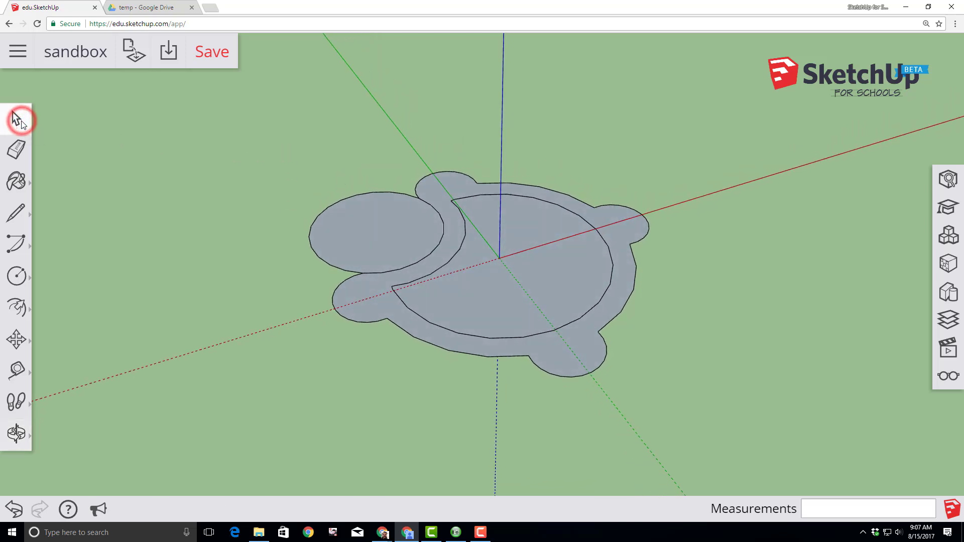
click(375, 302)
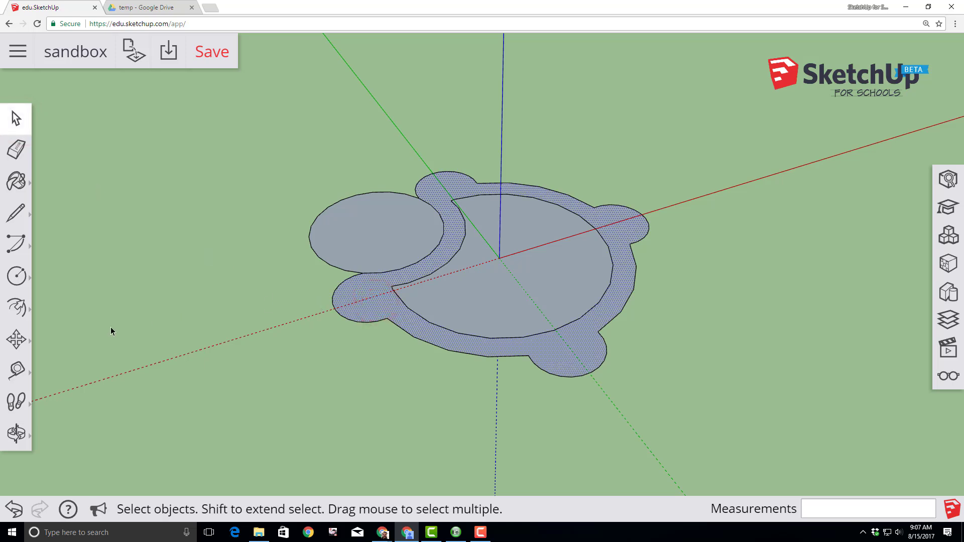
- Push/Pull the outer ring face up 12 inches into the sandbox walls
click(15, 307)
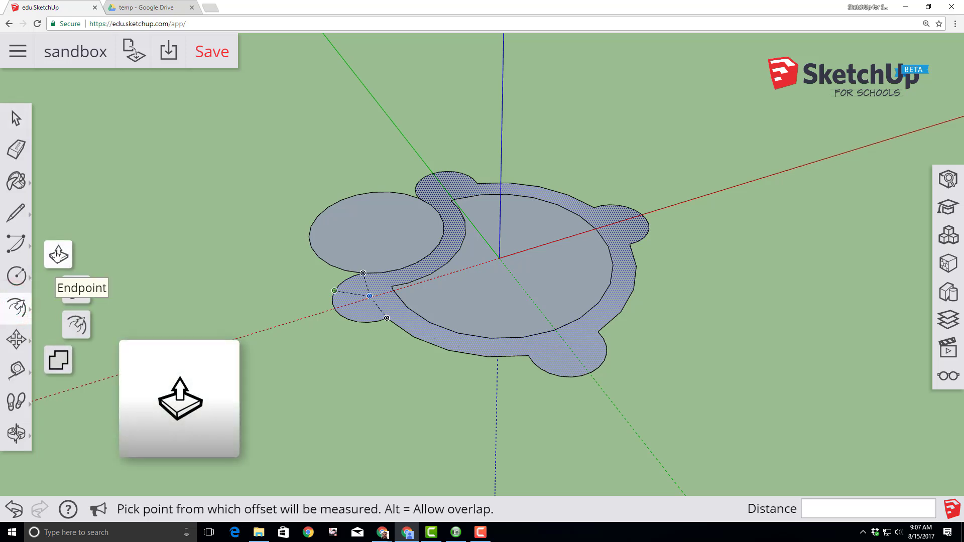
click(58, 253)
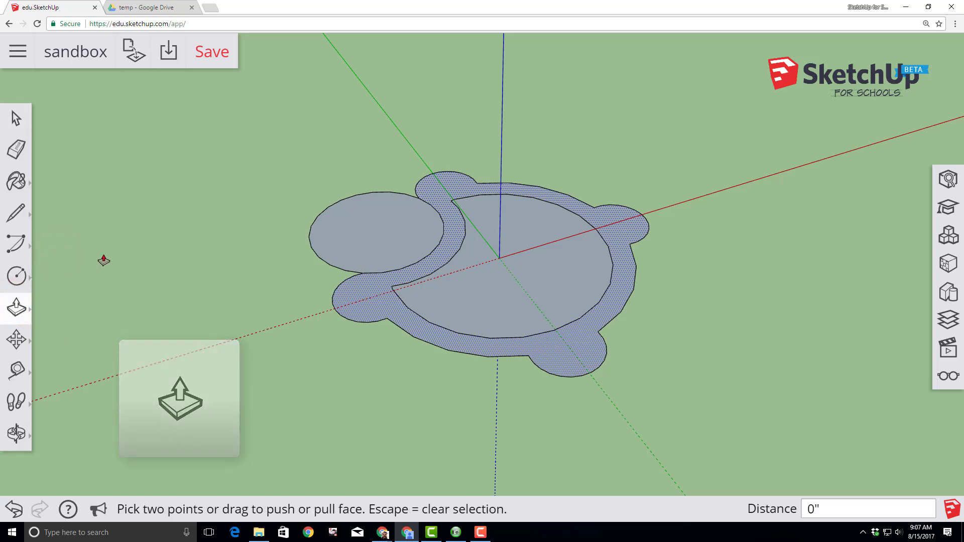
click(363, 311)
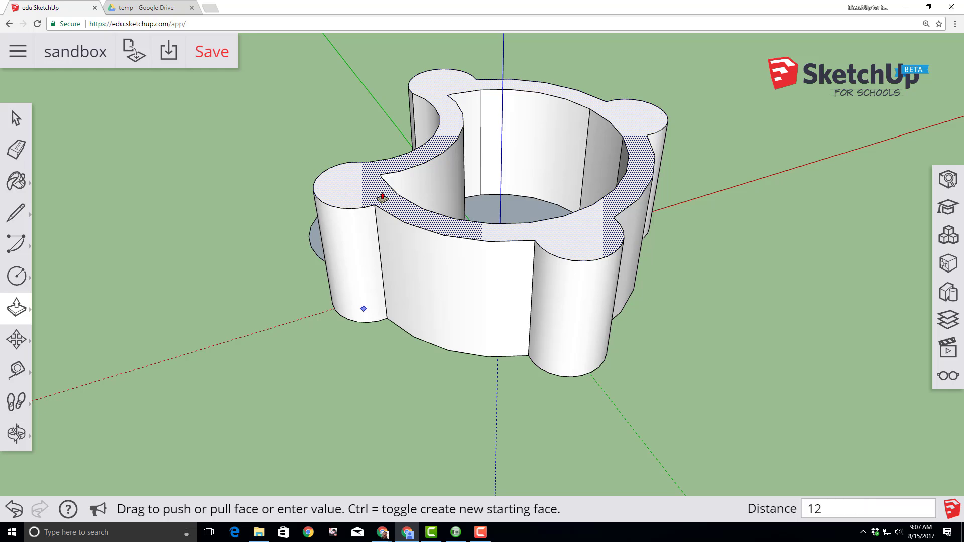
key(Return)
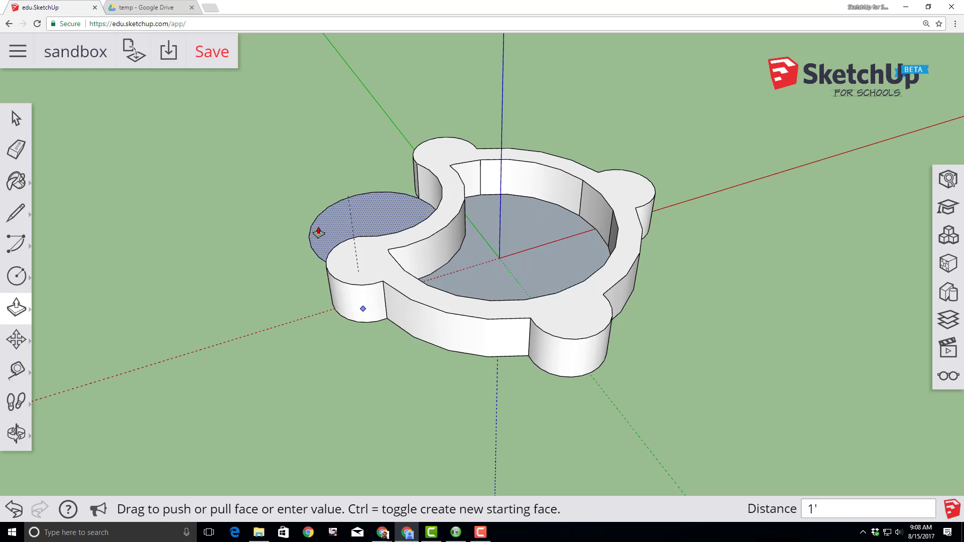
- Pull the head circle up into a cylinder flush with the 1' rim walls
click(325, 229)
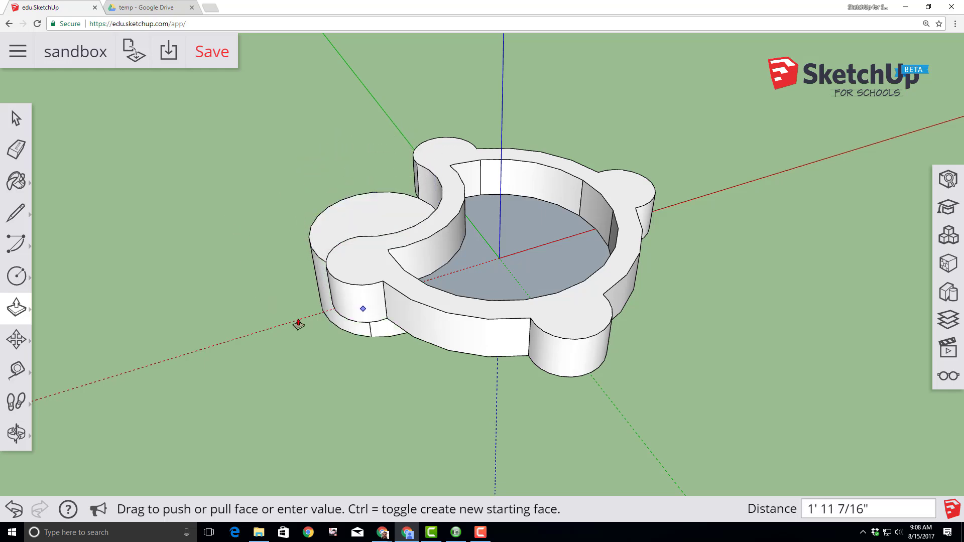
click(385, 287)
click(384, 288)
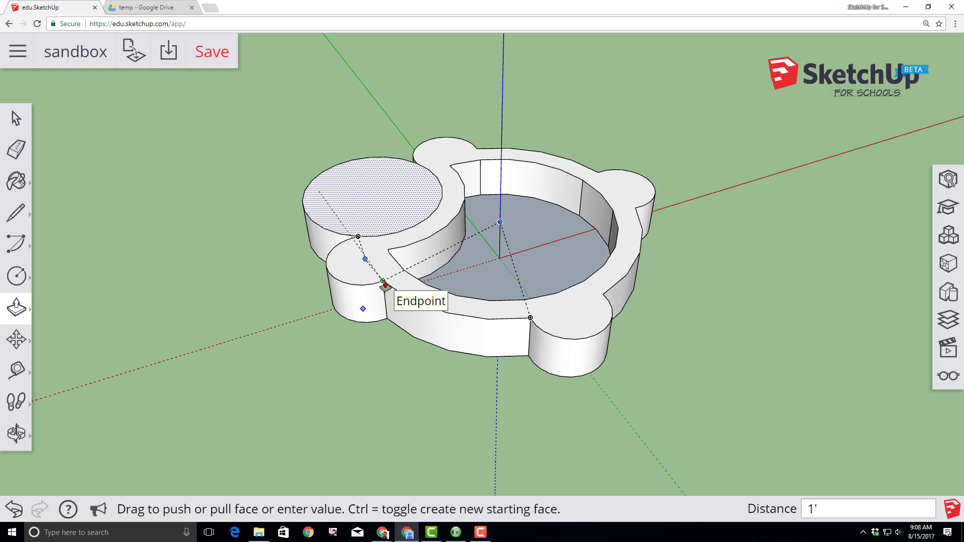
click(385, 286)
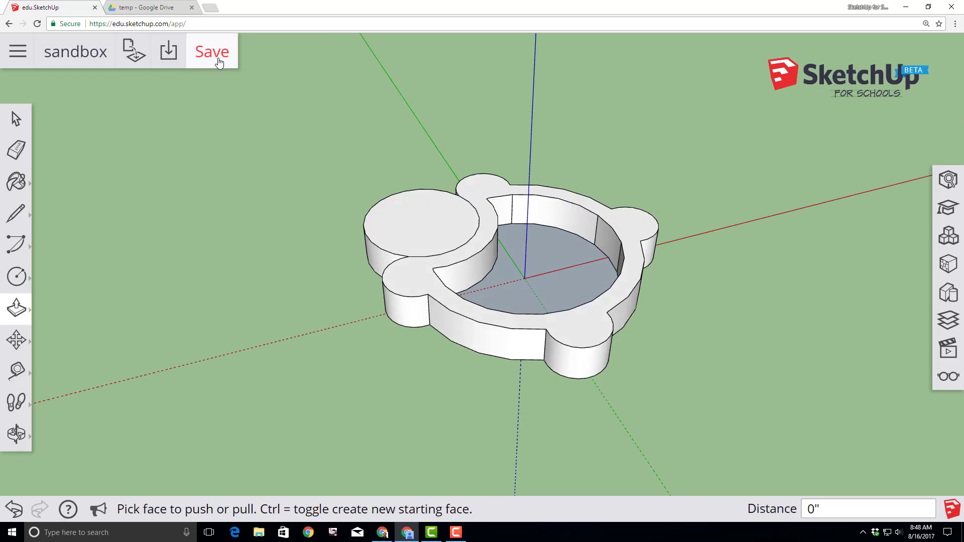
- Save the sandbox model
click(213, 62)
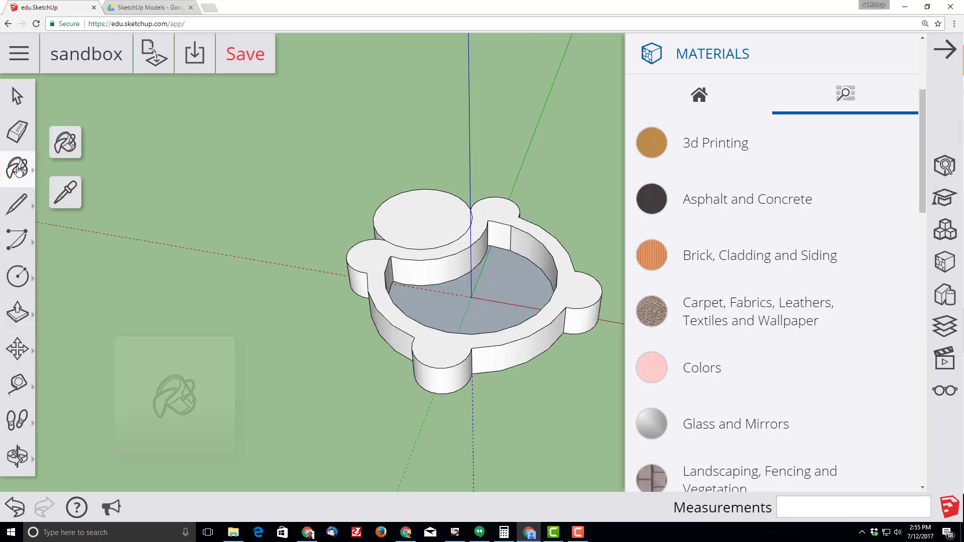
- Pick green from the Colors materials and paint the head top, rim top, head side and an inner wall
click(65, 144)
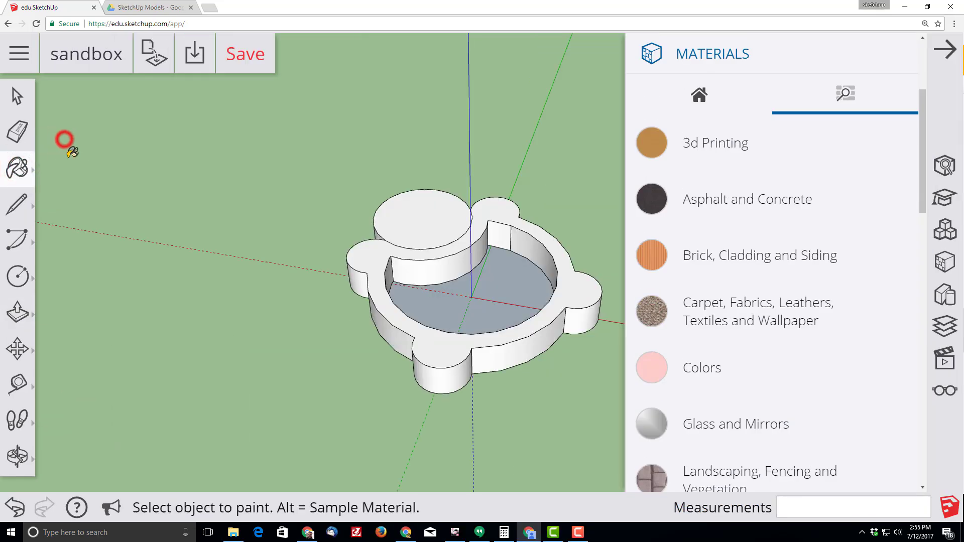
scroll(698, 211, down, 2)
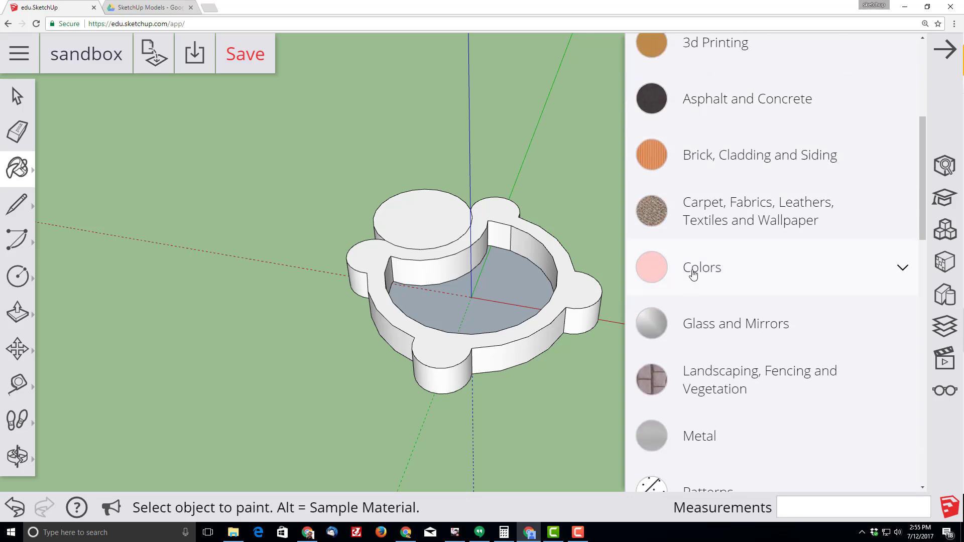
click(693, 269)
scroll(693, 271, down, 8)
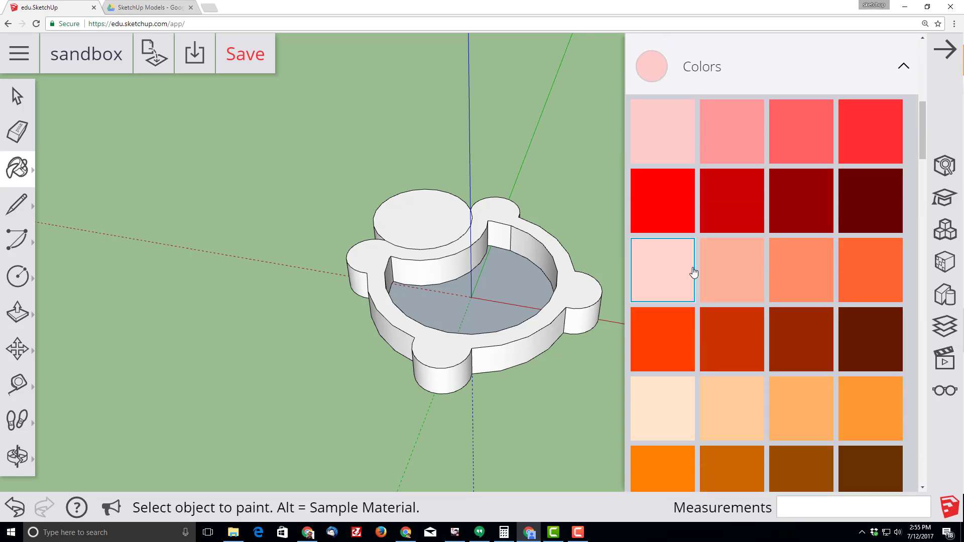
scroll(692, 276, down, 9)
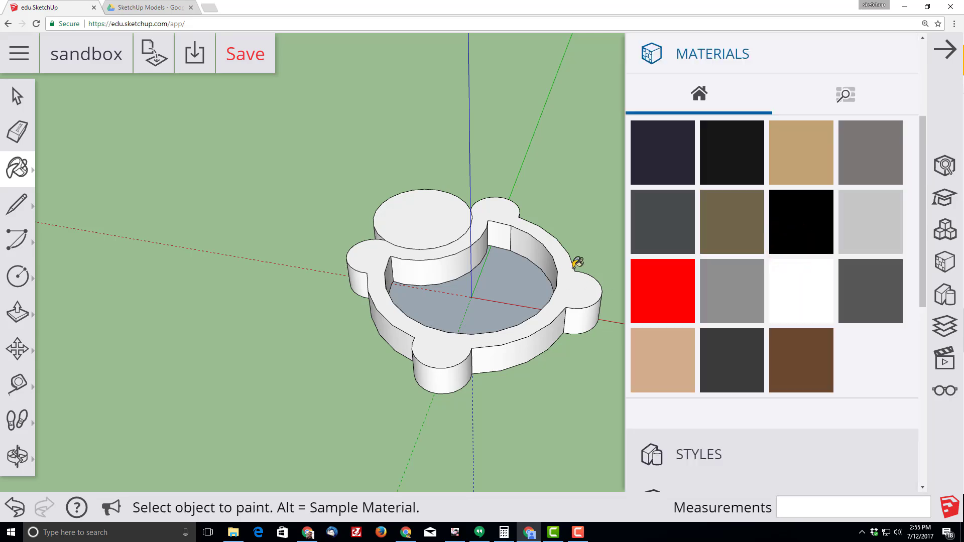
click(415, 217)
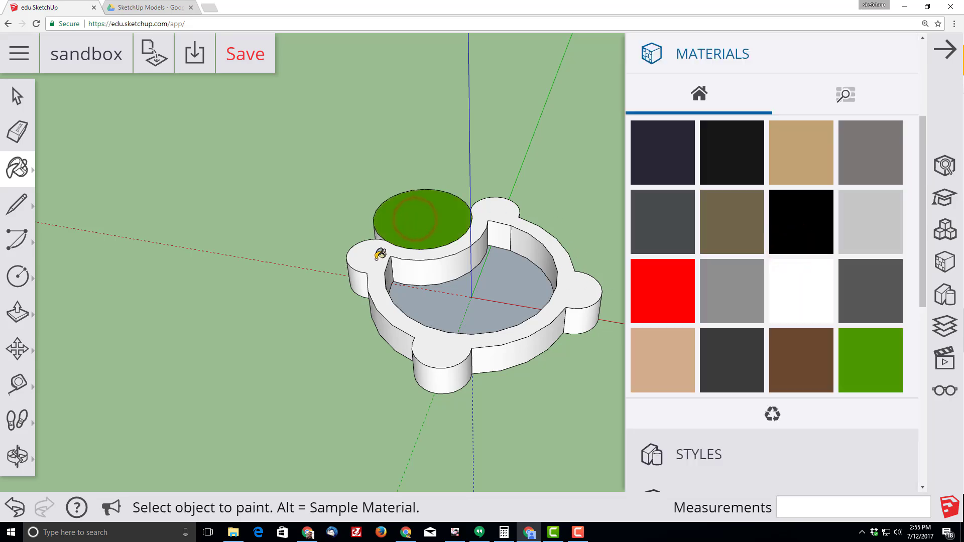
click(375, 259)
click(424, 268)
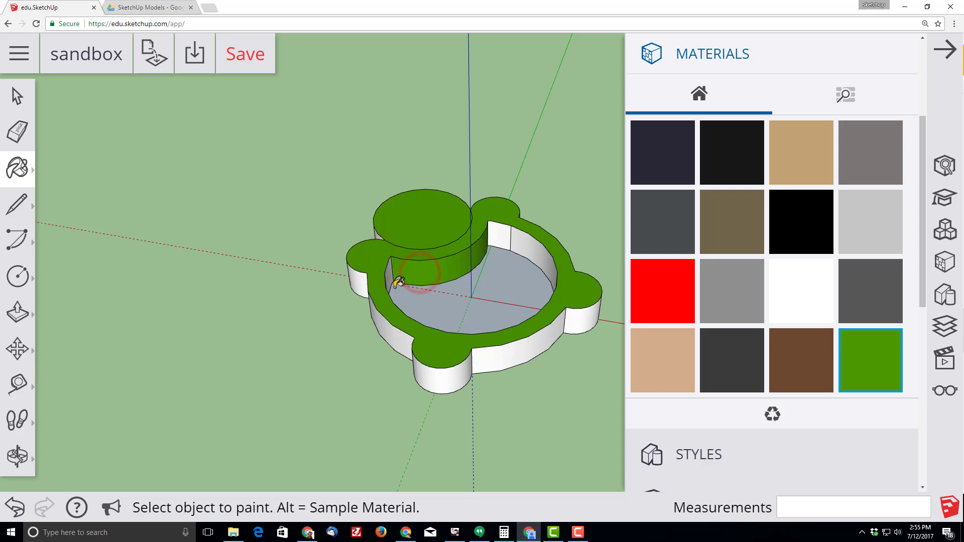
click(390, 282)
- Orbit around and paint two outer wall faces green
click(17, 456)
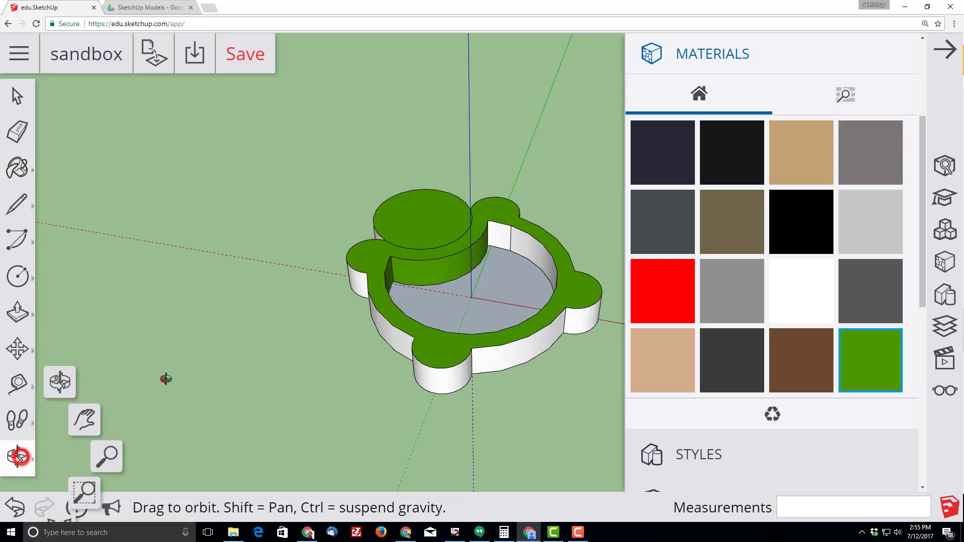
drag(82, 377, 385, 312)
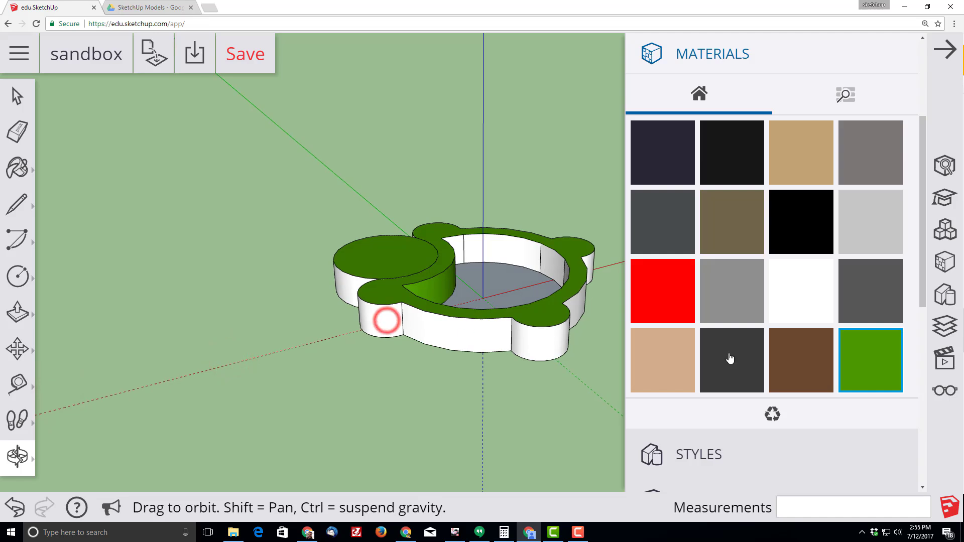
click(876, 363)
click(381, 317)
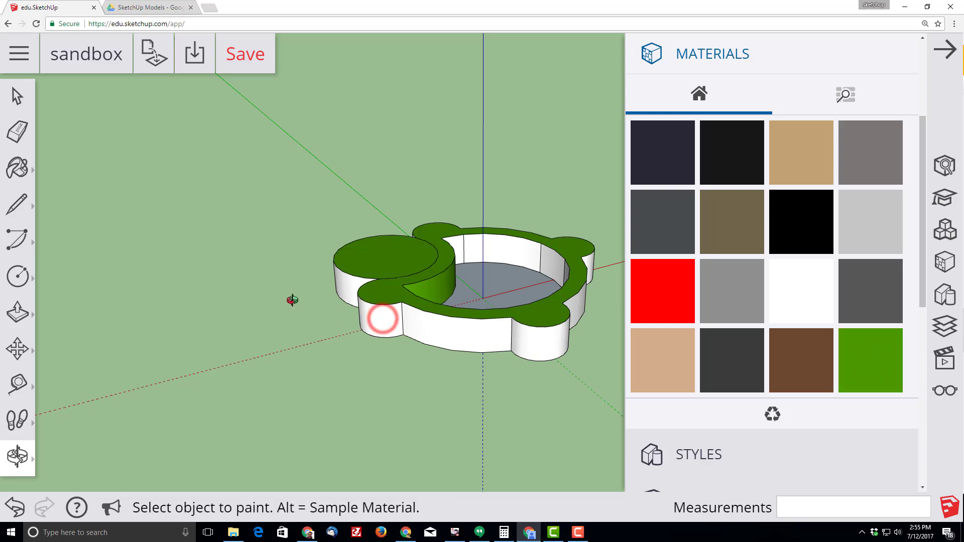
click(433, 326)
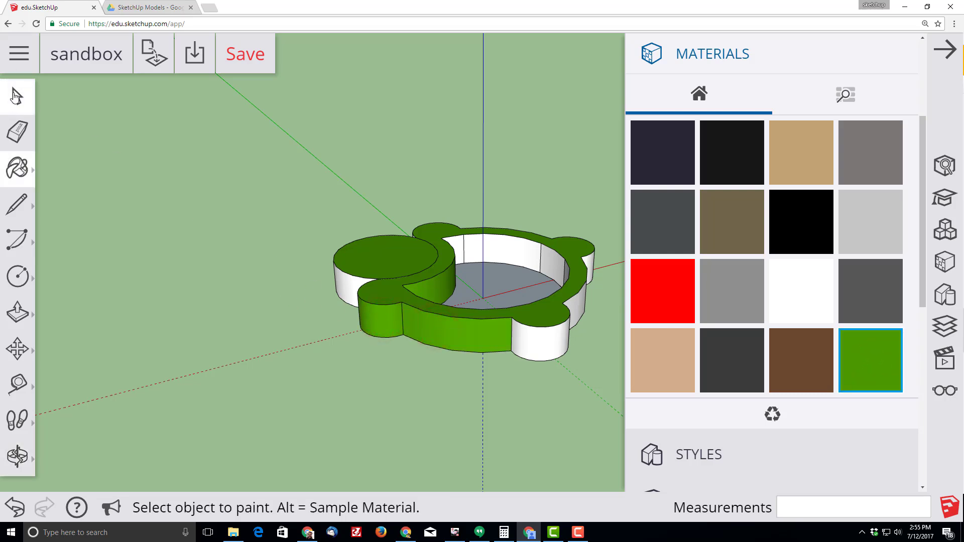
- Select the whole sandbox model and paint all its faces green
click(16, 95)
drag(250, 125, 613, 417)
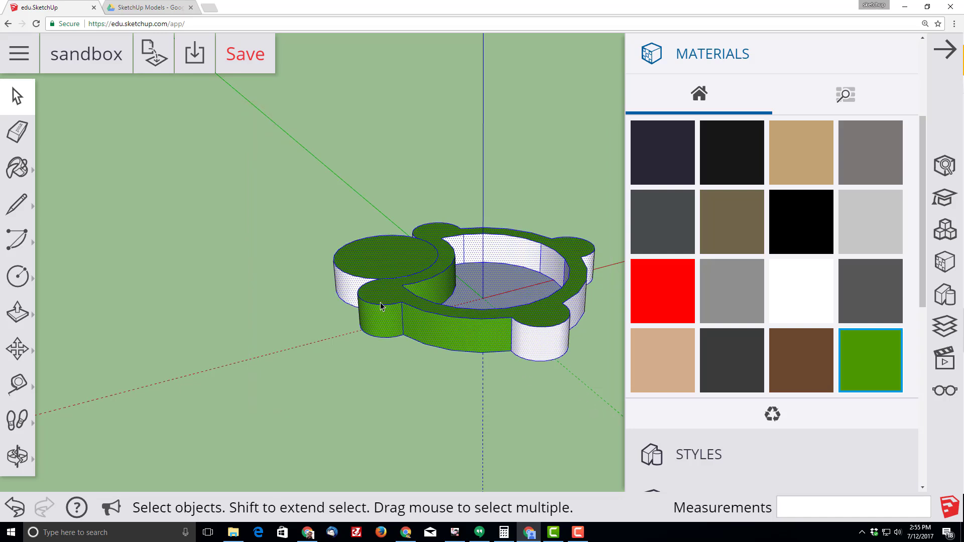
click(857, 374)
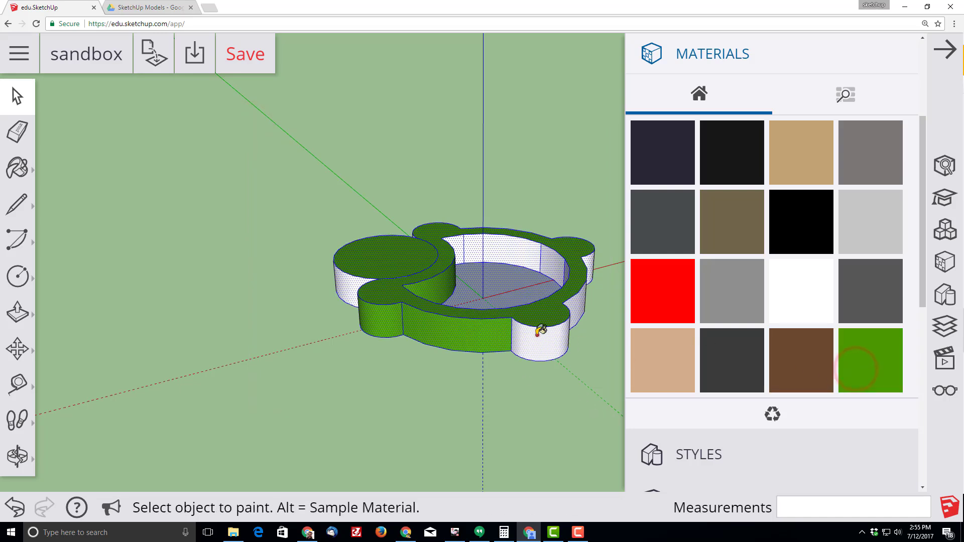
click(538, 335)
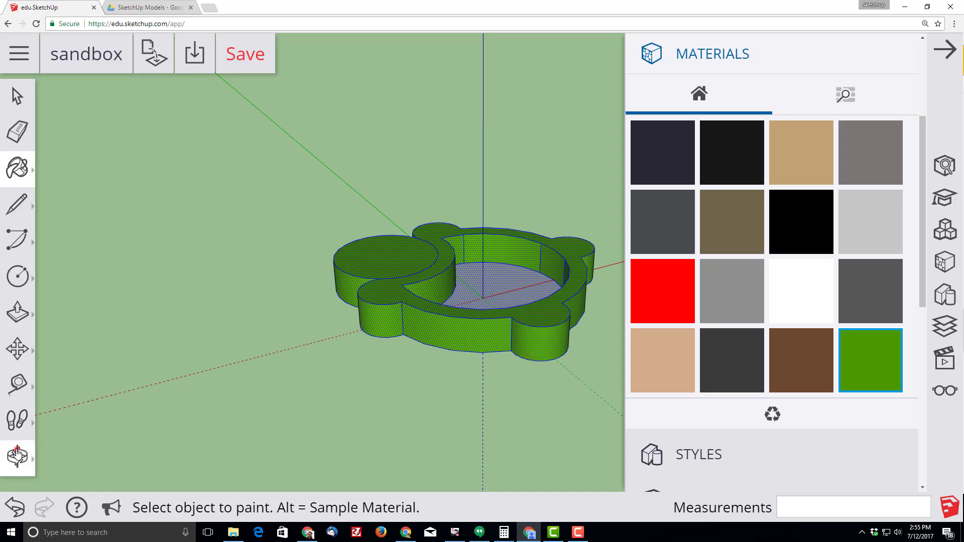
- Orbit to look into the sandbox and paint its floor green
click(17, 455)
click(55, 383)
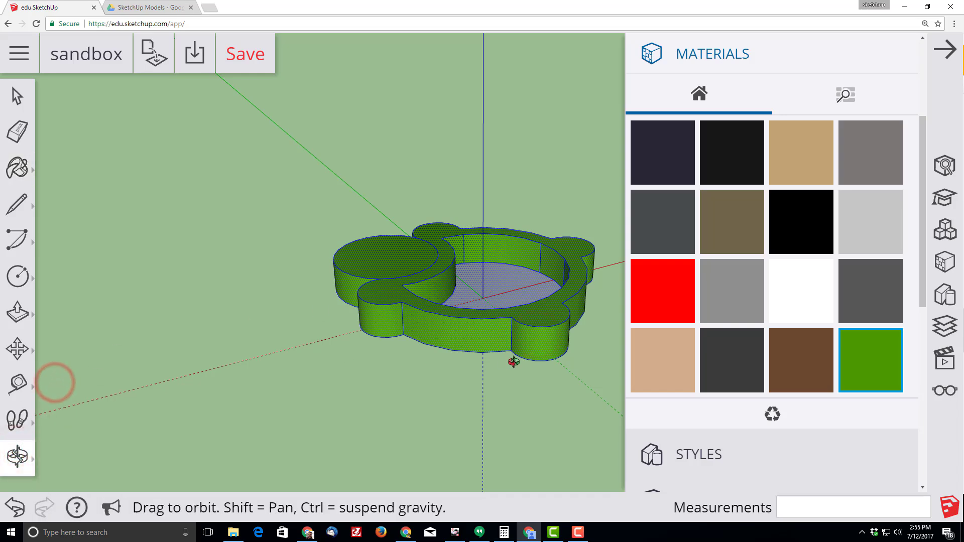
drag(513, 361, 344, 405)
click(498, 302)
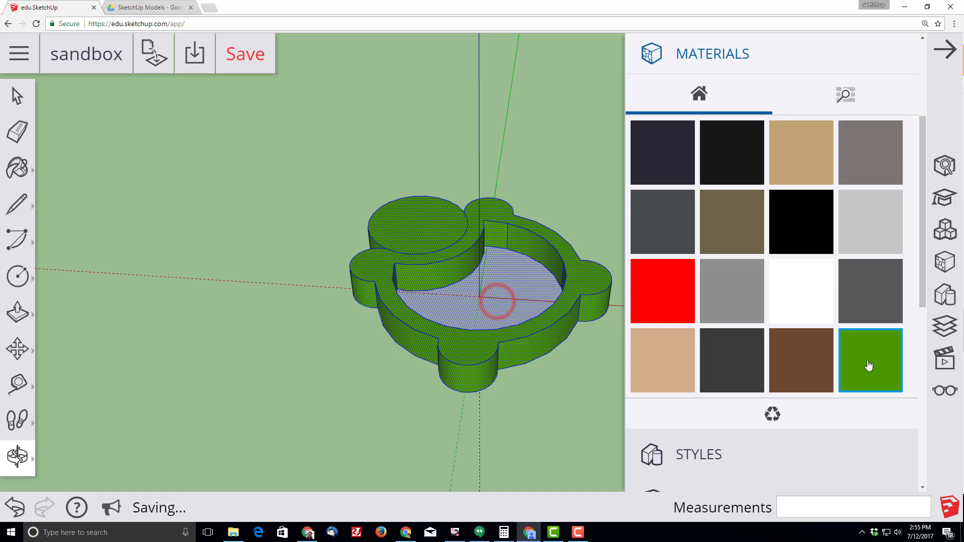
click(868, 361)
click(516, 295)
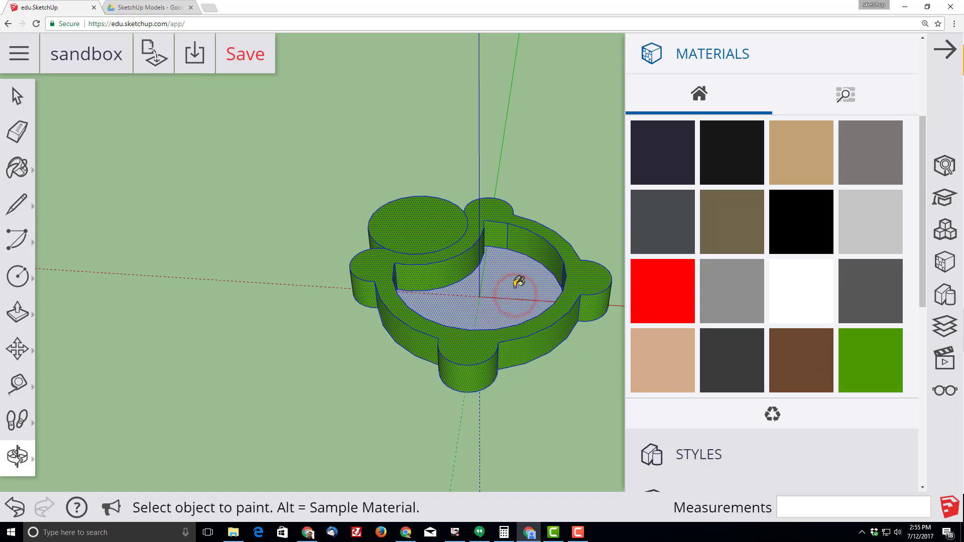
click(512, 289)
middle_drag(577, 413, 6, 87)
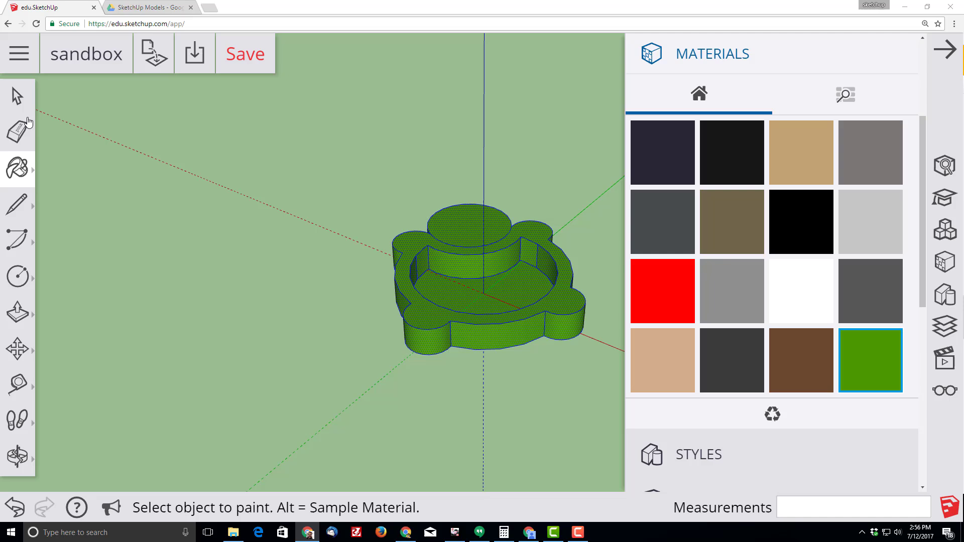
- Clear the selection and Push/Pull the inner floor face by 6 inches
click(17, 96)
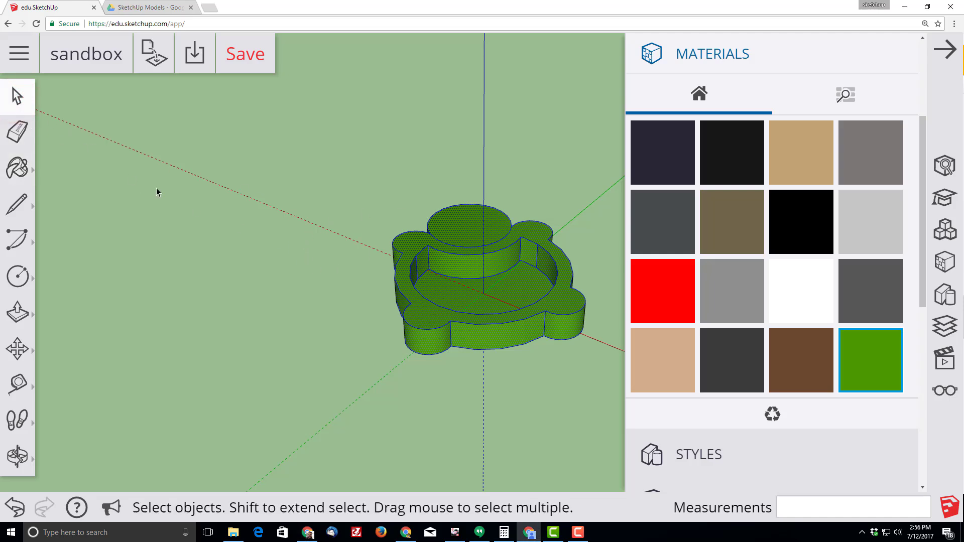
click(304, 253)
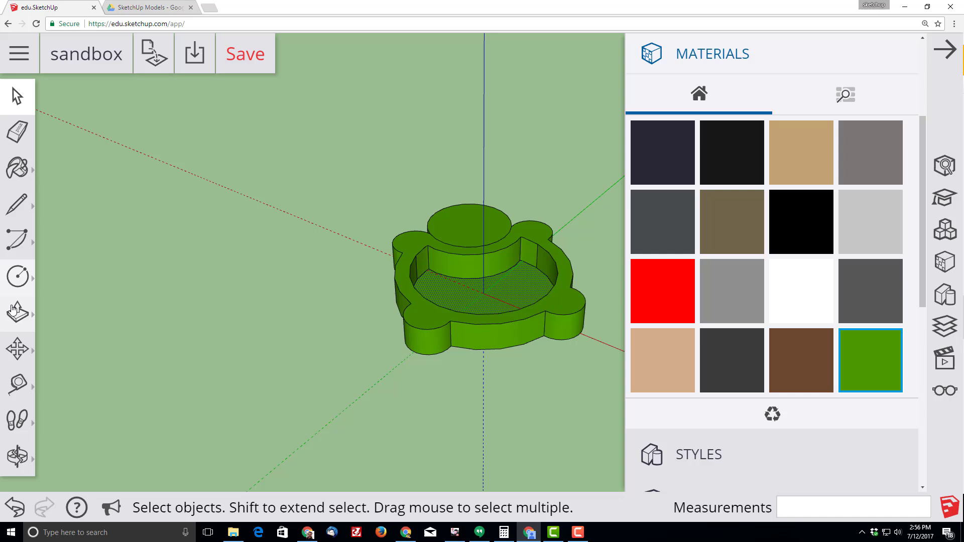
click(14, 311)
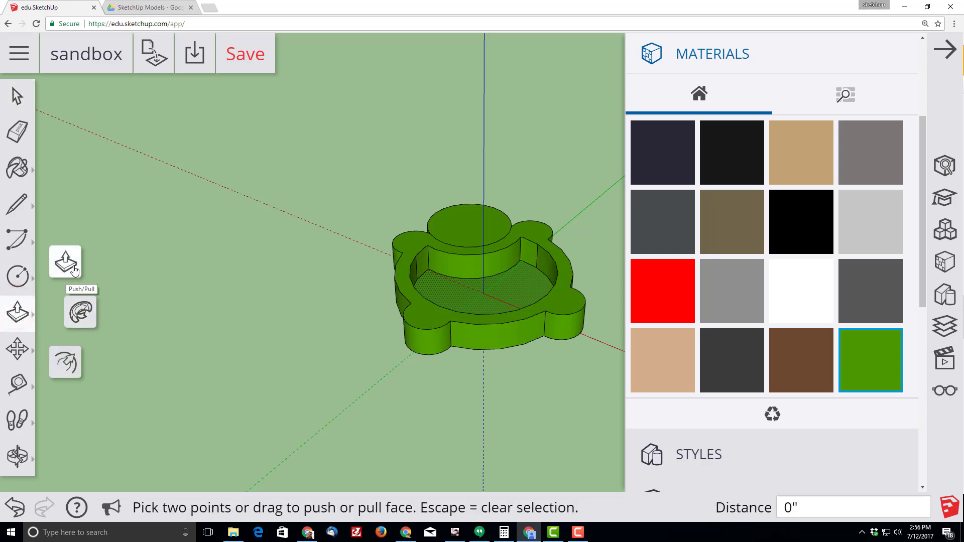
click(72, 265)
click(482, 299)
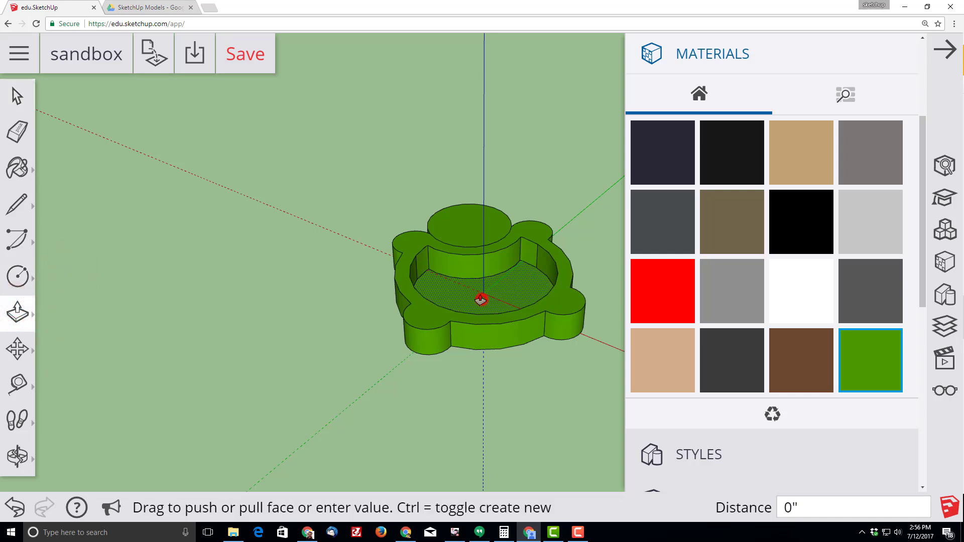
text(6)
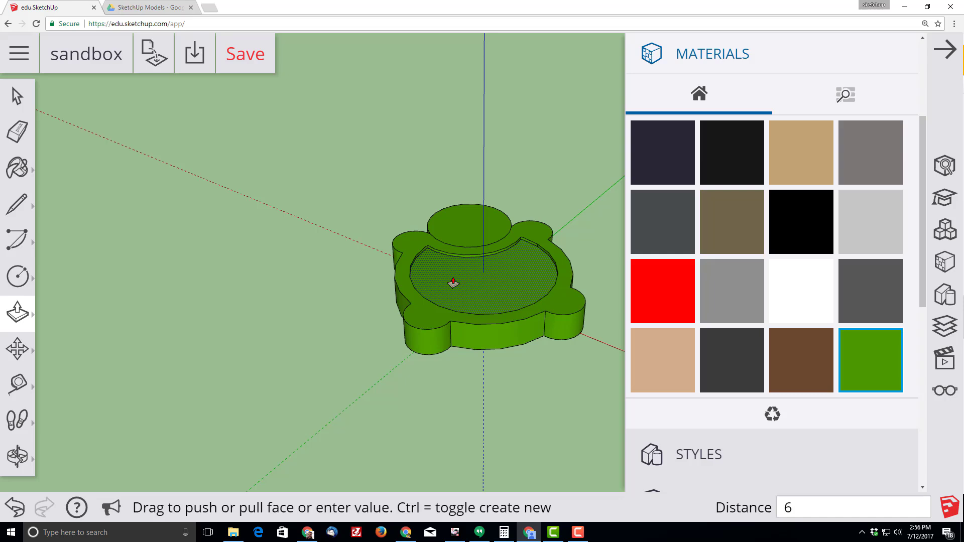
key(Return)
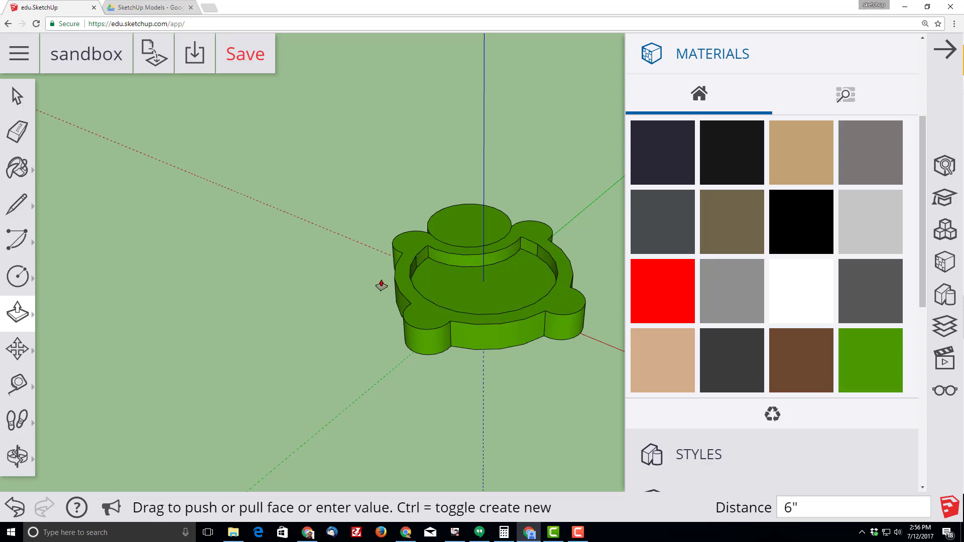
- Paint the inner floor with the tan sand texture from Landscaping, Fencing and Vegetation
click(17, 168)
click(67, 150)
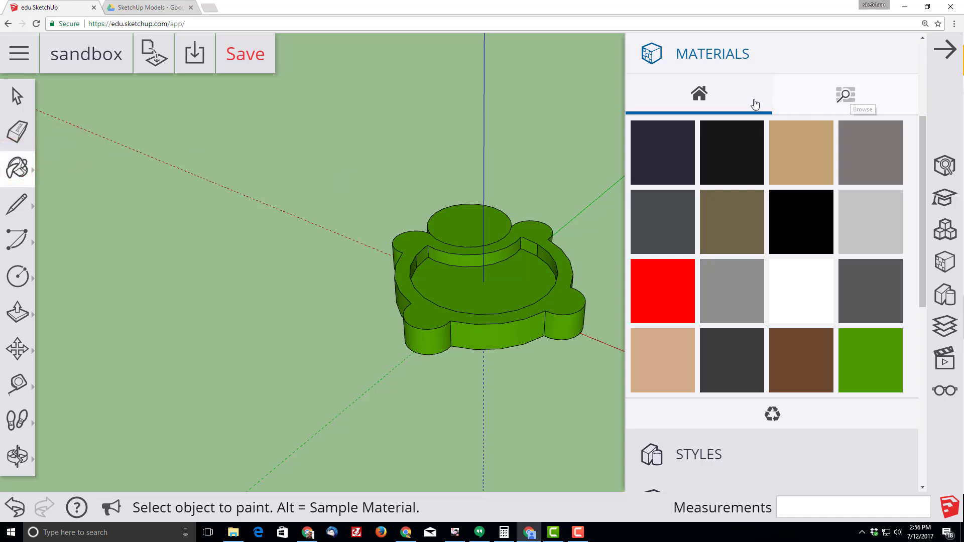
click(848, 96)
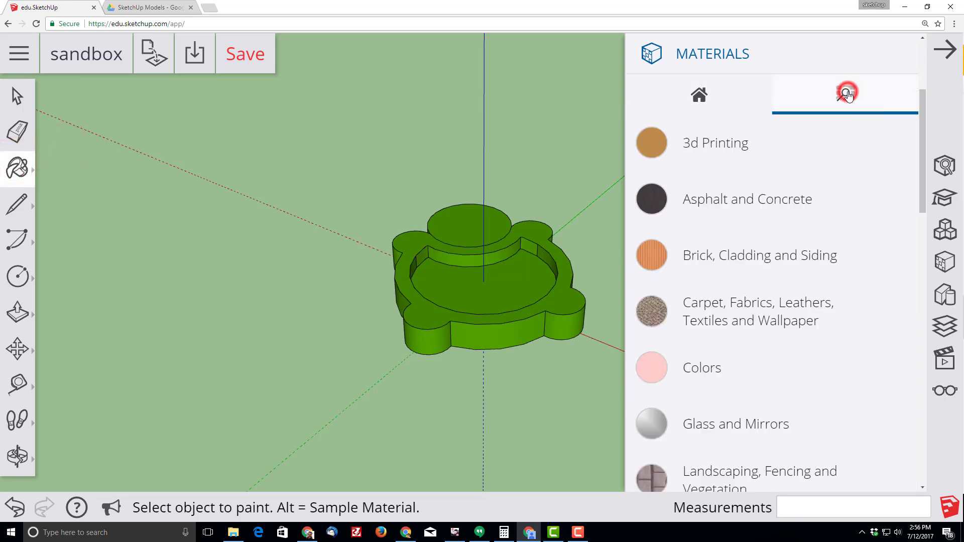
scroll(734, 348, down, 3)
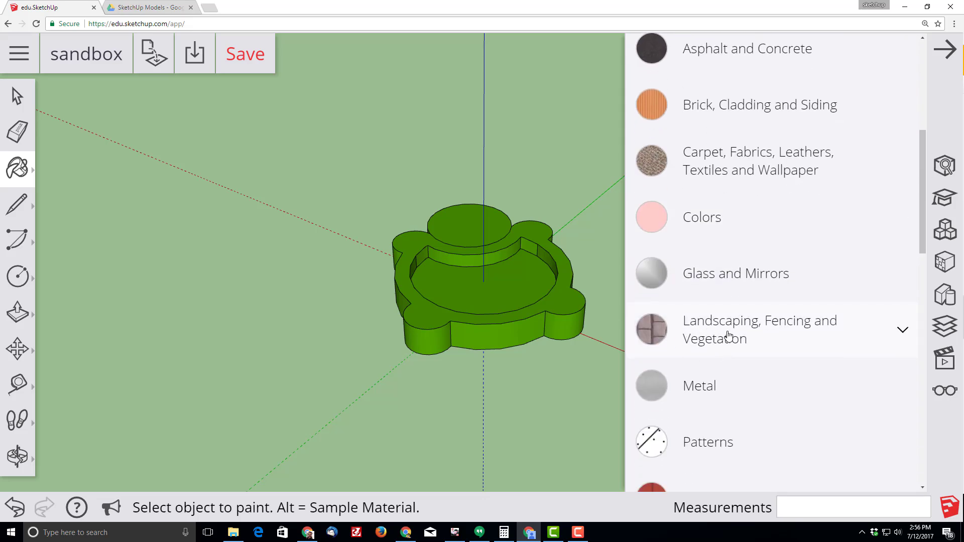
click(716, 336)
scroll(718, 326, down, 4)
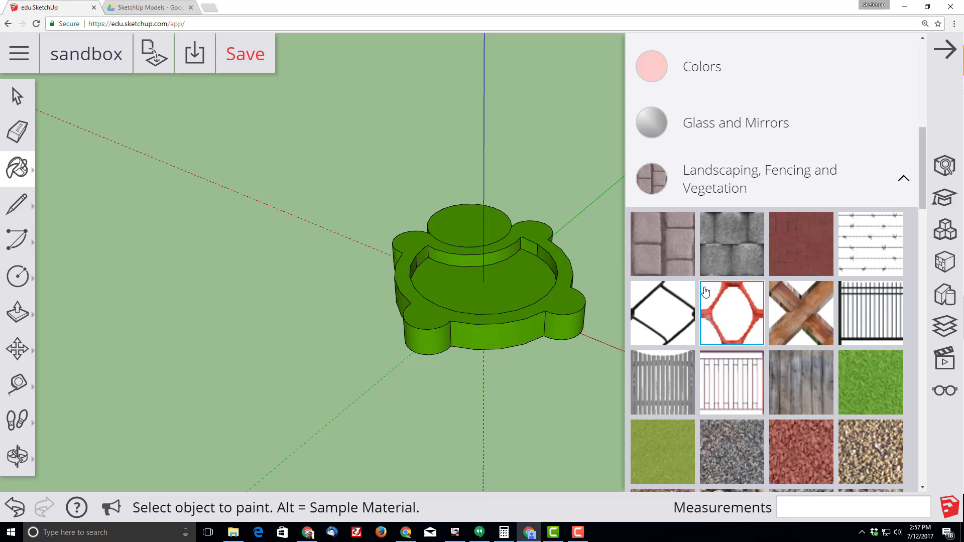
scroll(671, 252, down, 2)
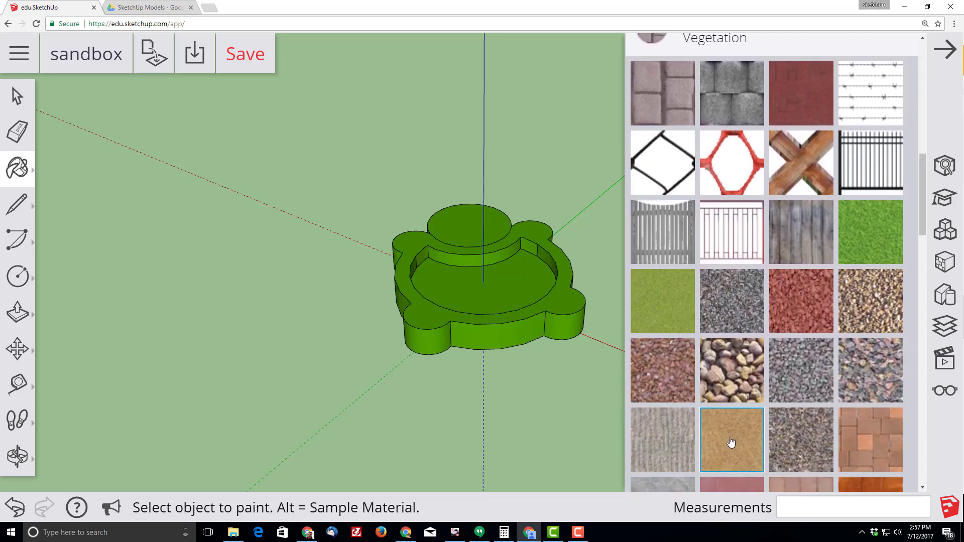
click(737, 442)
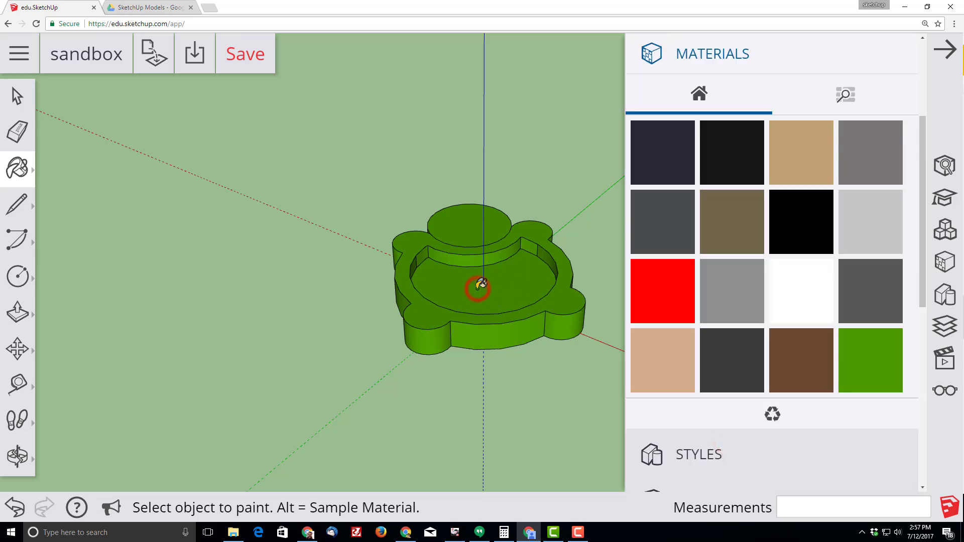
click(478, 286)
mouse_move(522, 291)
middle_down()
mouse_move(441, 319)
mouse_move(366, 308)
mouse_move(371, 253)
middle_up()
mouse_move(319, 221)
middle_down()
mouse_move(499, 317)
mouse_move(513, 309)
middle_up()
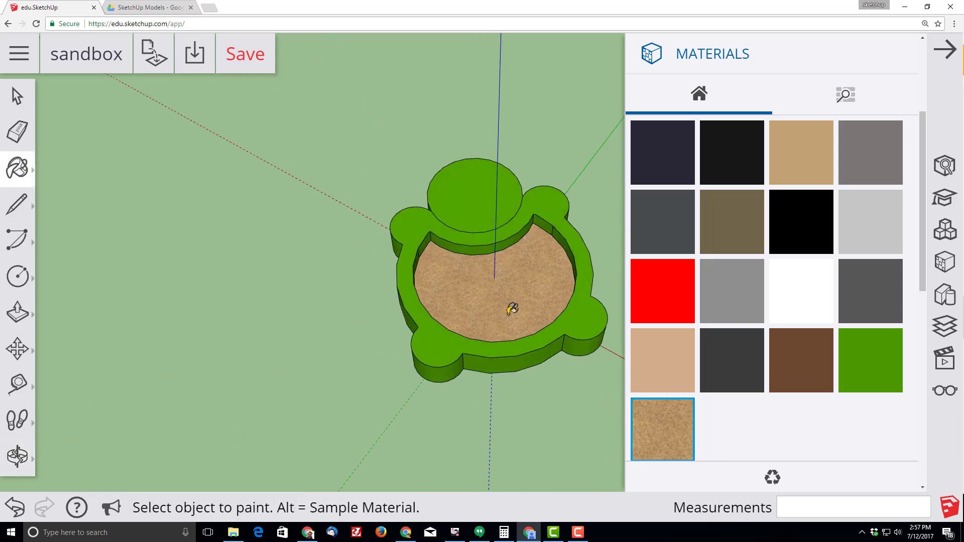
middle_drag(385, 300, 501, 295)
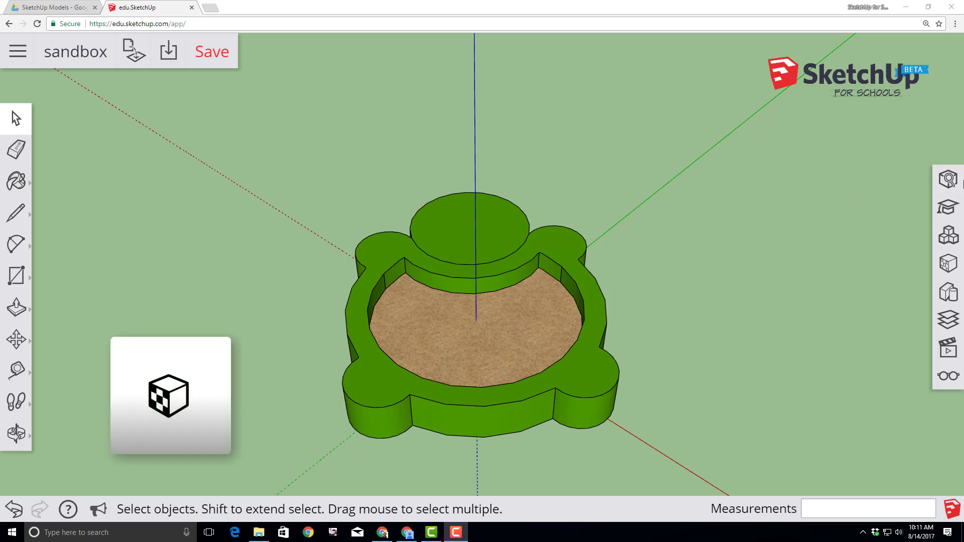
- Search 3D Warehouse for 'sketchup for schools beachball' and place it mid-sand
click(948, 237)
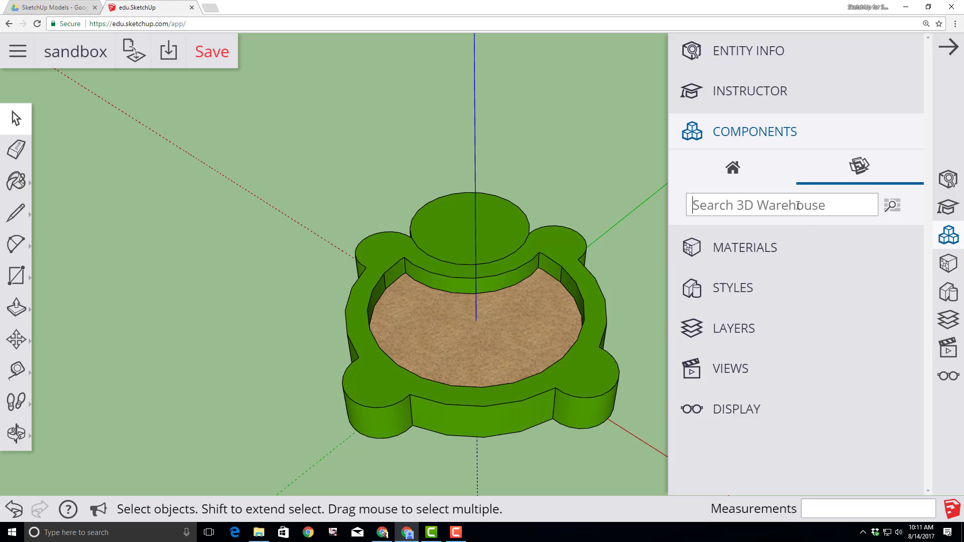
text(sketchup for schools beachball)
key(Return)
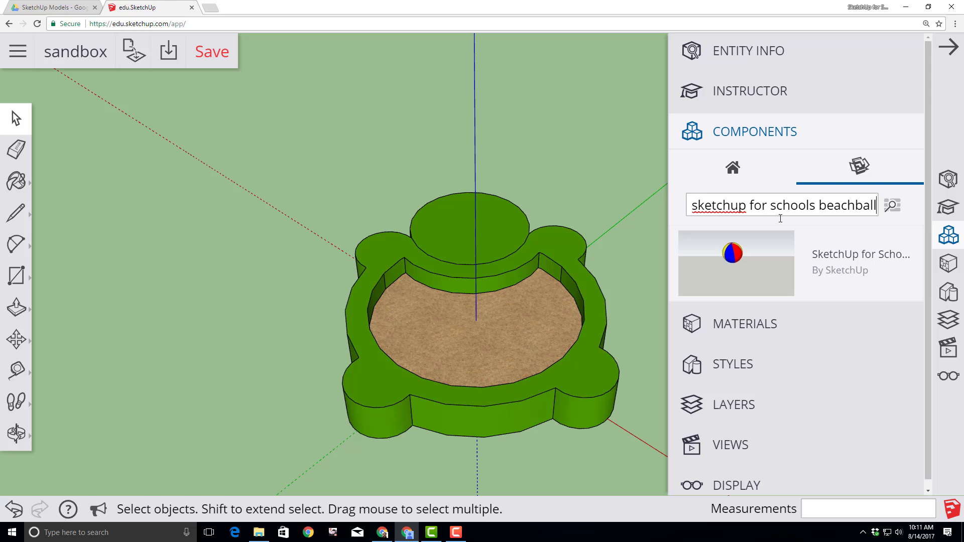
click(760, 267)
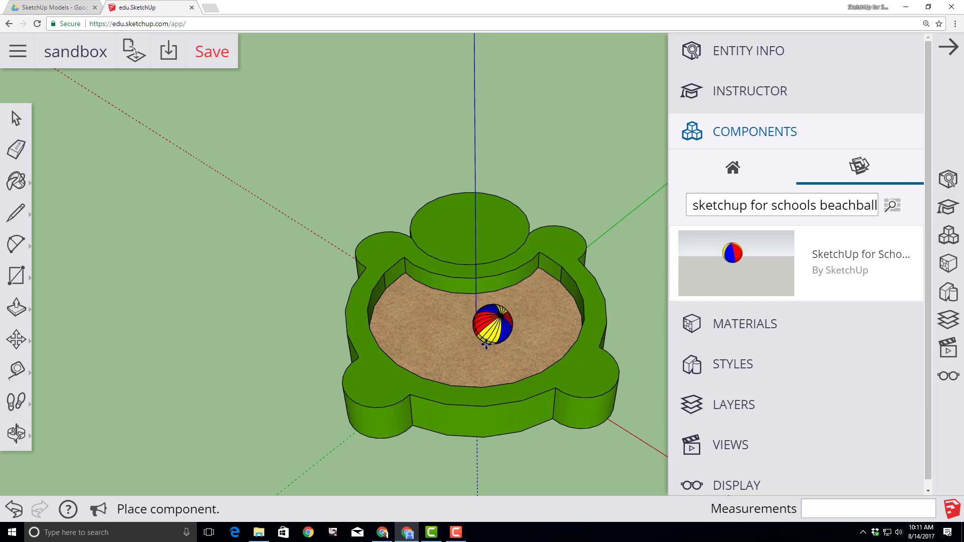
click(486, 345)
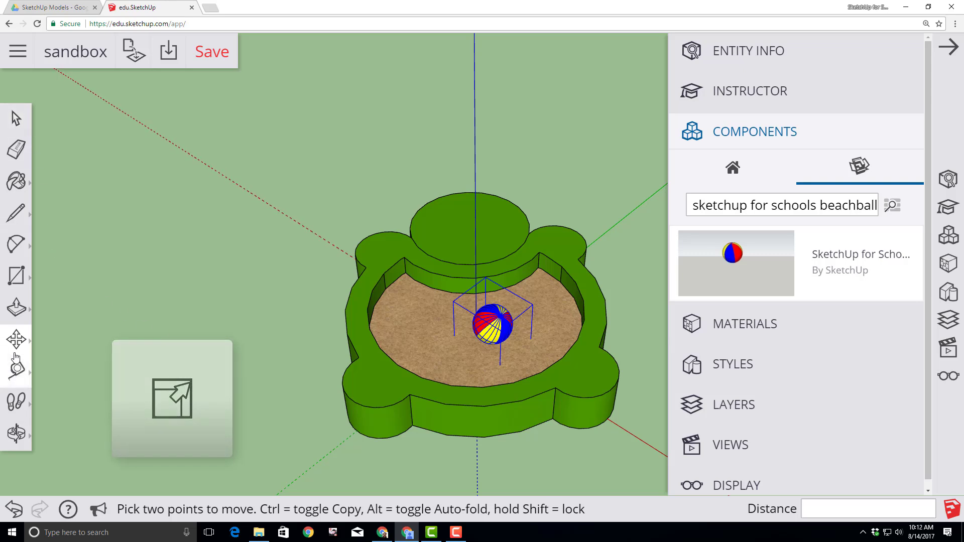
- Scale the beach ball by a factor of 2, then orbit to view the result
click(14, 335)
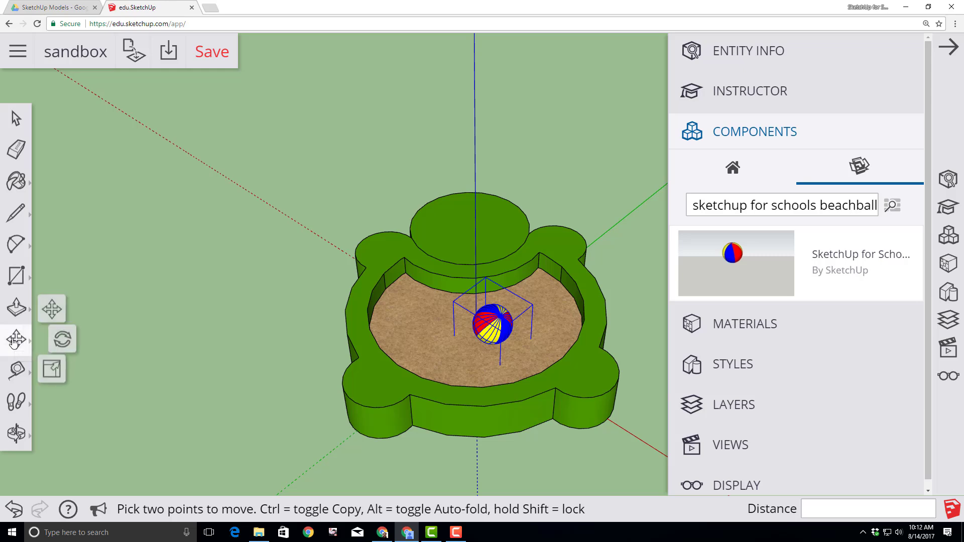
click(63, 379)
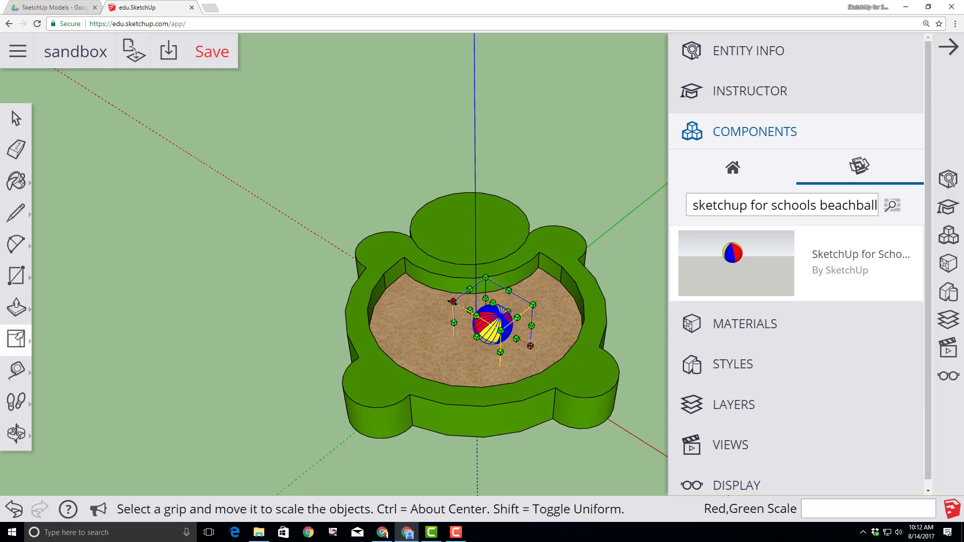
drag(451, 302, 360, 287)
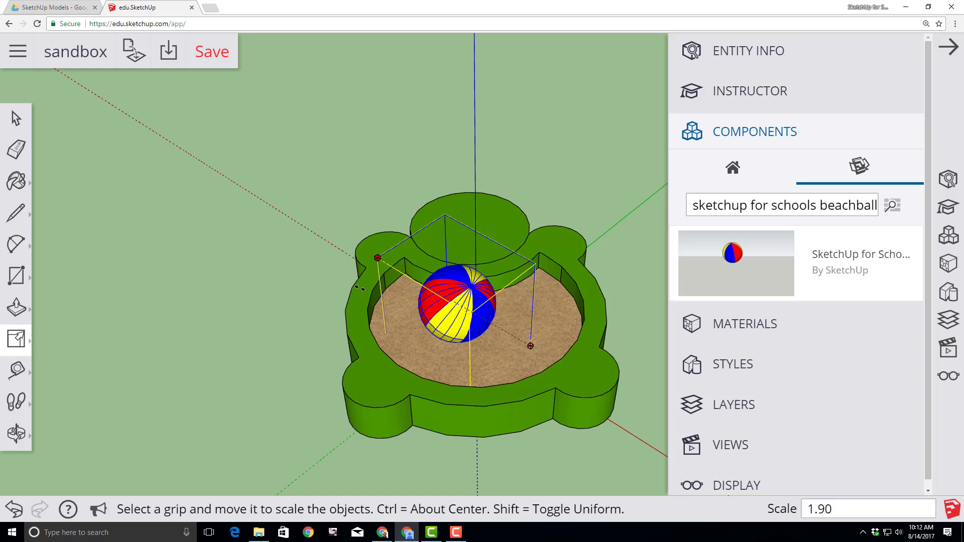
text(2)
key(Return)
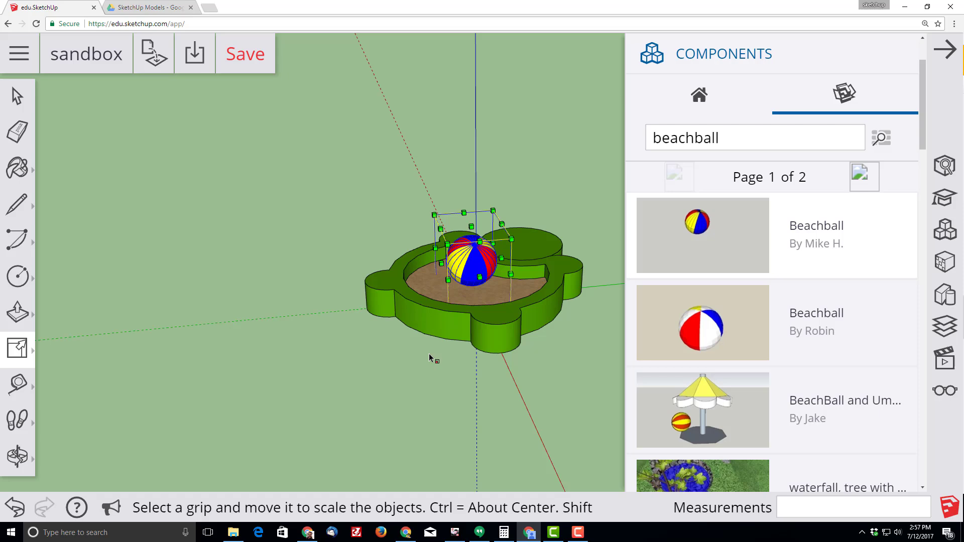
middle_drag(429, 358, 311, 321)
middle_drag(247, 327, 370, 351)
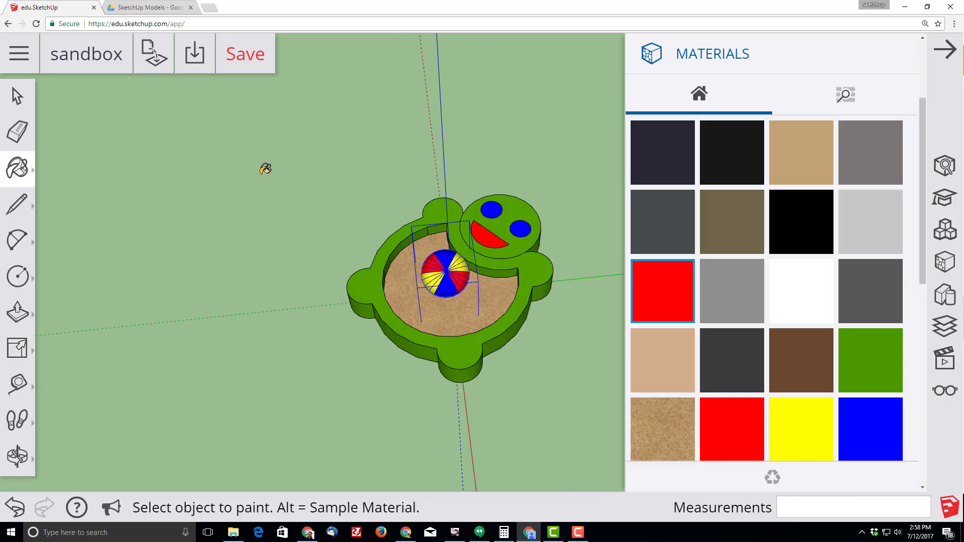
- Save the model with the enlarged beach ball and painted face
scroll(238, 87, up, 1)
click(246, 54)
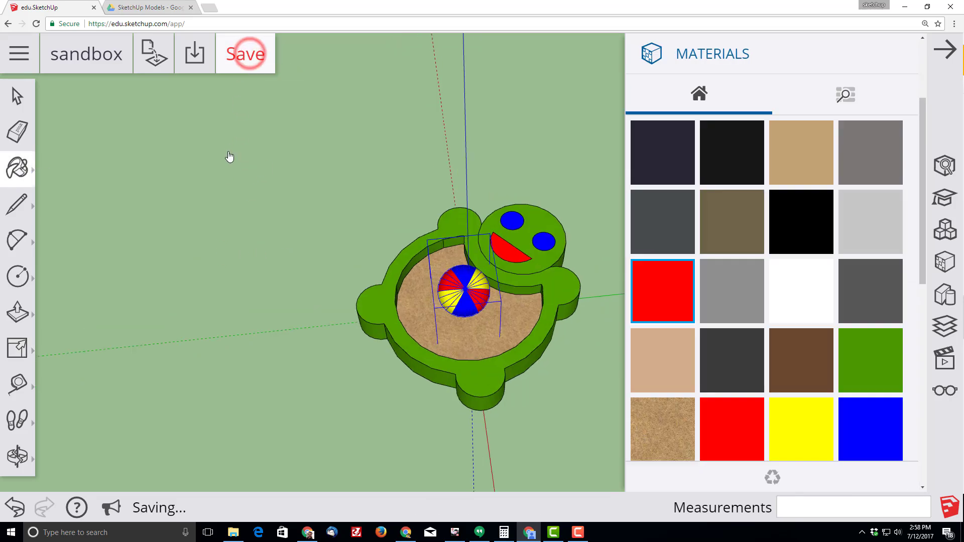